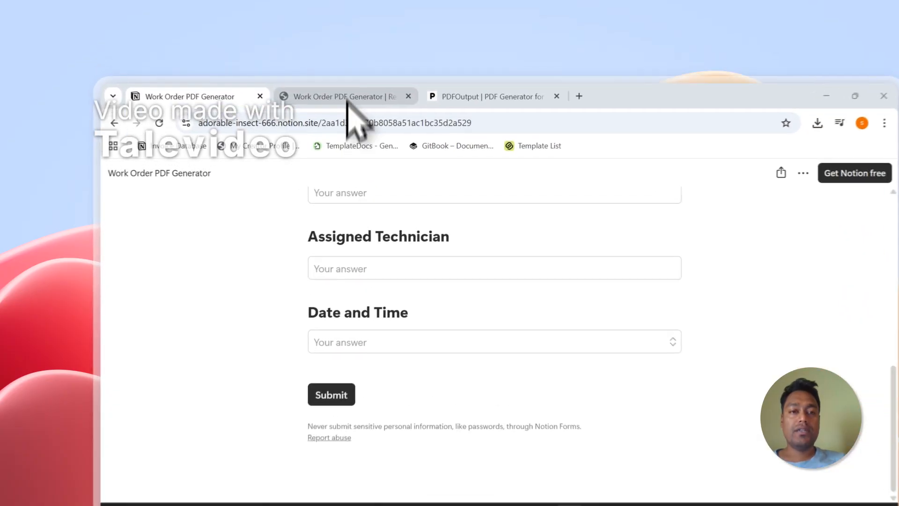
Open the Work Order PDF Generator responses database and tick the WN-001 and WN-002 records to review them, leaving both unselected.
{"action": "left_click", "coordinate": [342, 68]}
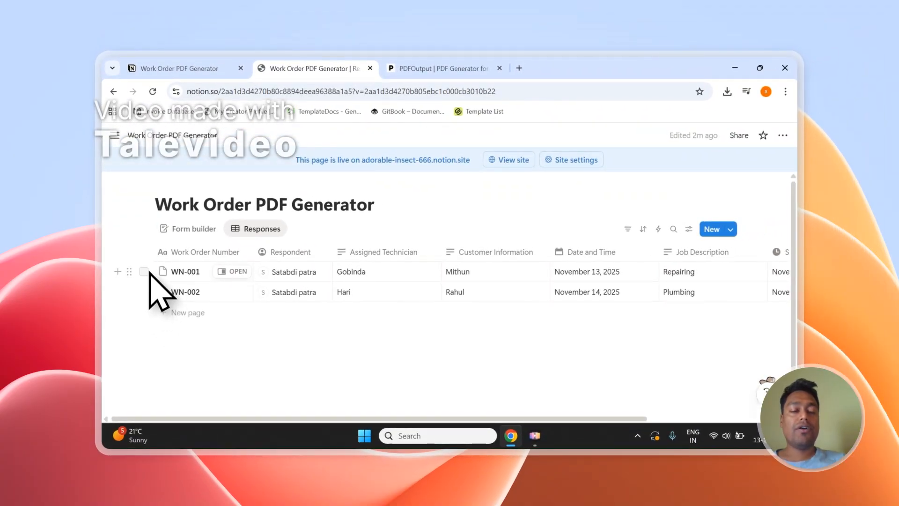
{"action": "left_click", "coordinate": [144, 272]}
{"action": "left_click", "coordinate": [144, 291]}
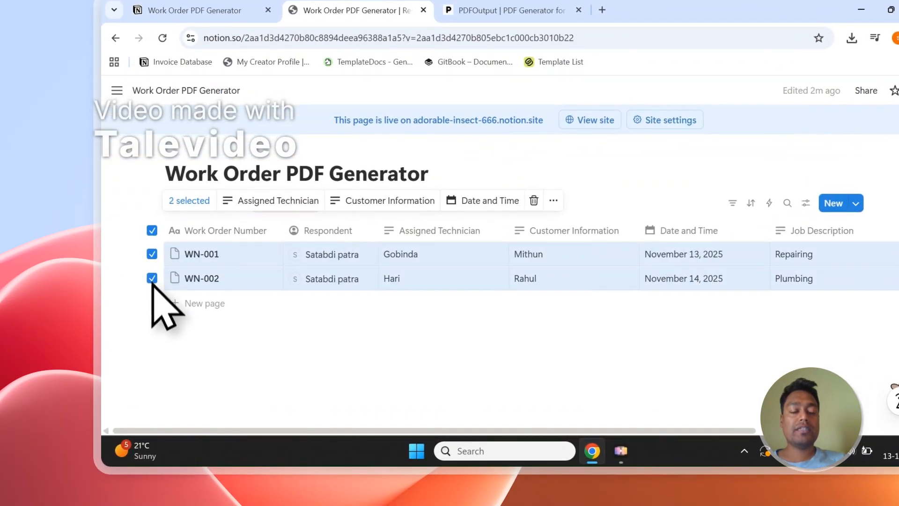
{"action": "left_click", "coordinate": [162, 342]}
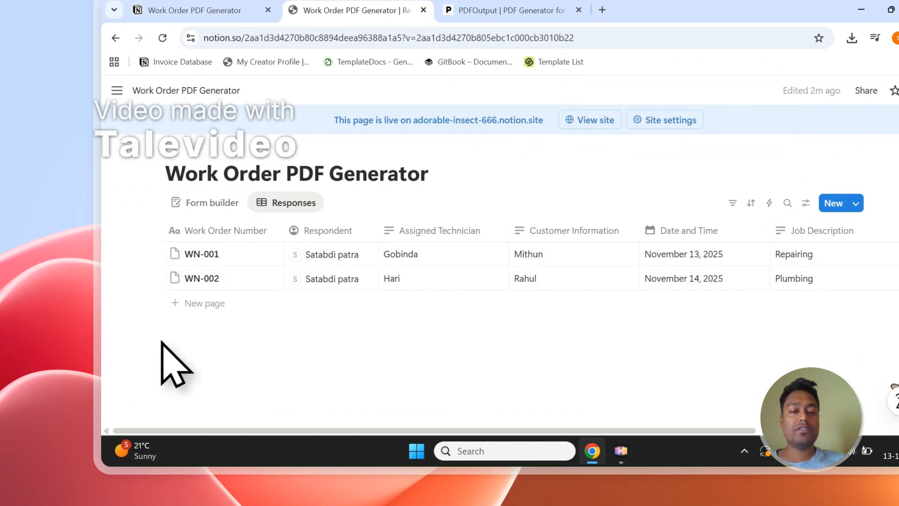
{"action": "left_click", "coordinate": [151, 254]}
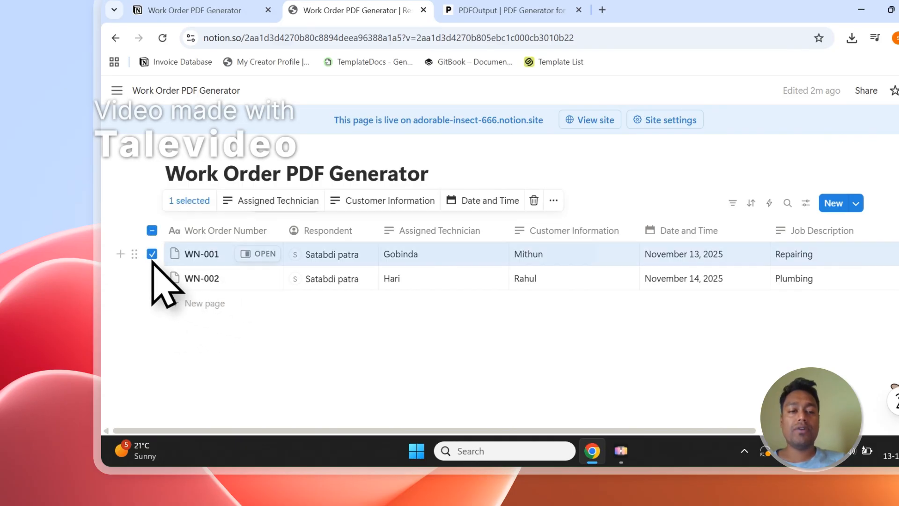
{"action": "left_click", "coordinate": [151, 278]}
{"action": "left_click", "coordinate": [176, 331]}
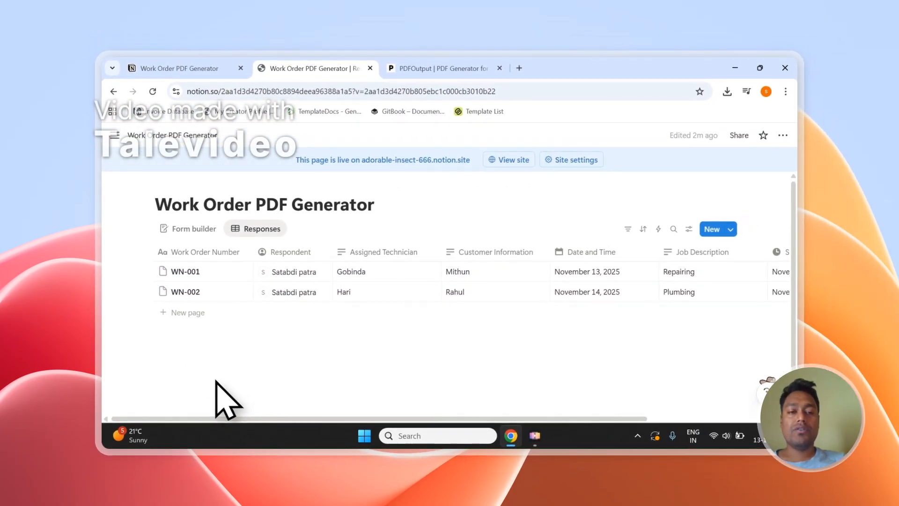
Switch to the PDFOutput site and read the introduction on generating PDFs from Google Docs using a Notion database.
{"action": "left_click", "coordinate": [440, 68]}
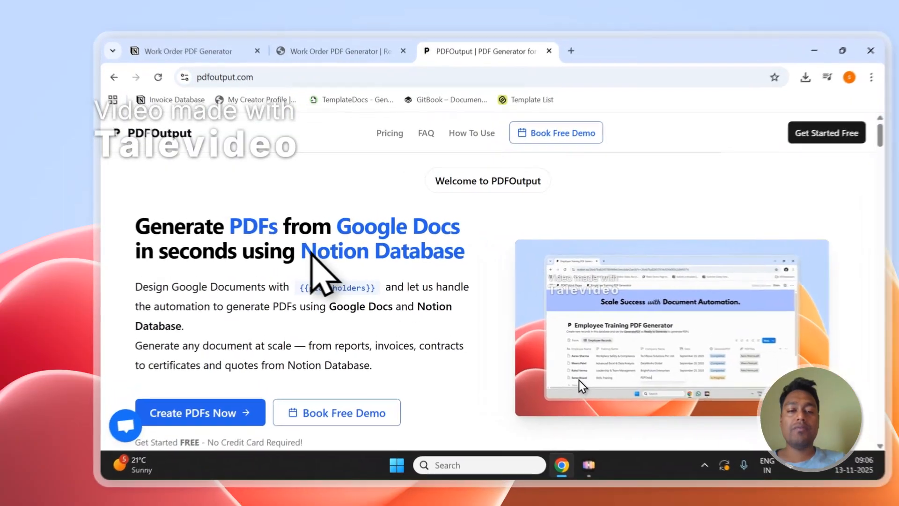
{"action": "left_click_drag", "start_coordinate": [280, 247], "coordinate": [425, 247]}
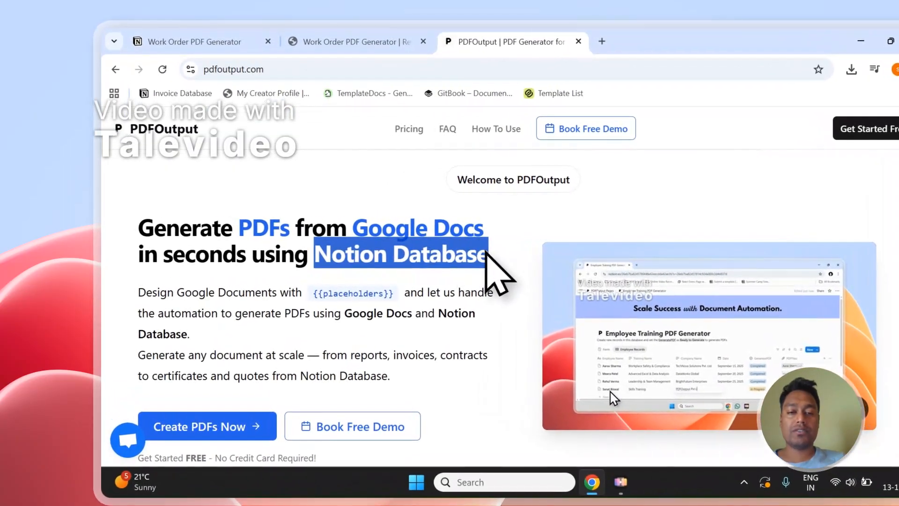
{"action": "left_click", "coordinate": [358, 243]}
{"action": "scroll", "coordinate": [287, 341], "scroll_direction": "down", "scroll_amount": 1}
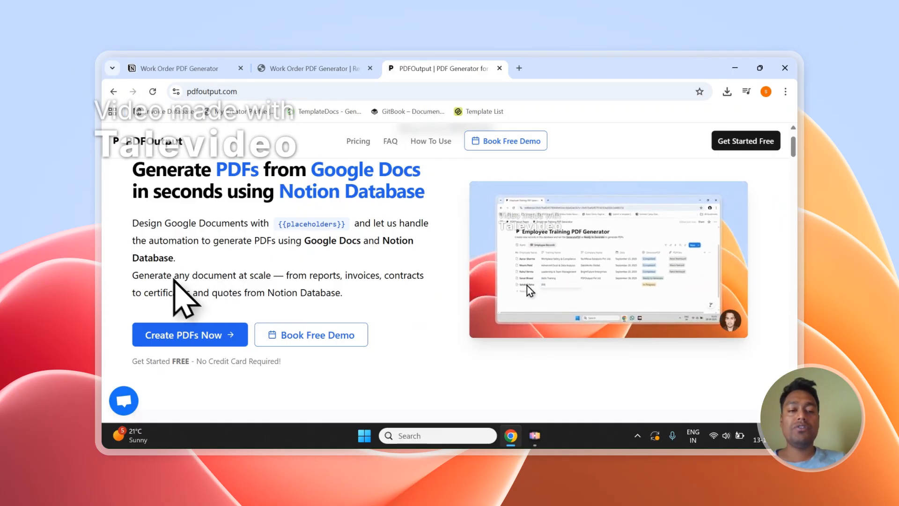
{"action": "left_click_drag", "start_coordinate": [174, 277], "coordinate": [268, 274]}
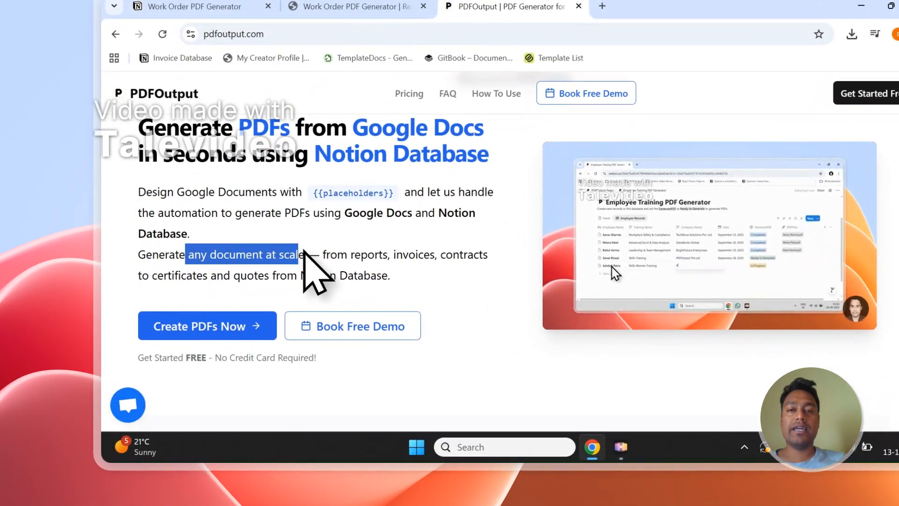
{"action": "scroll", "coordinate": [304, 251], "scroll_direction": "up", "scroll_amount": 2}
{"action": "left_click", "coordinate": [281, 234]}
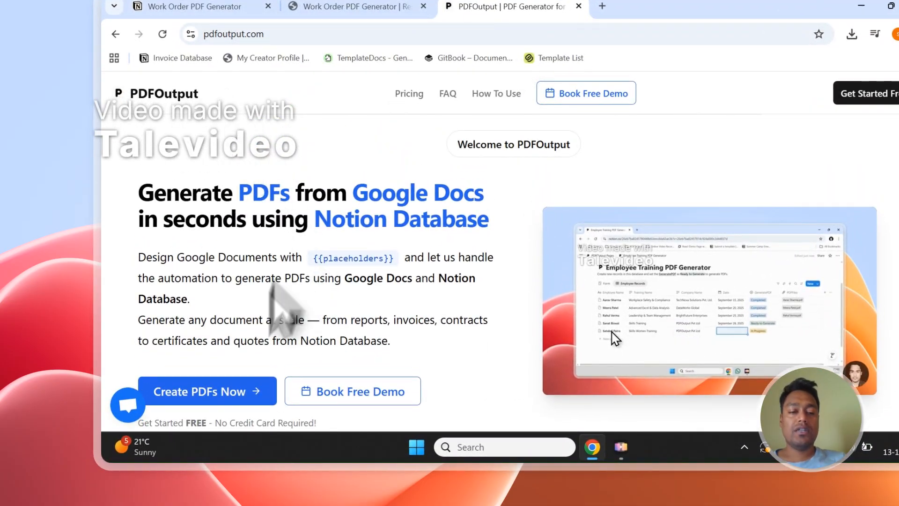
Start creating PDFs by signing in to PDFOutput with a Google account and granting the requested access.
{"action": "left_click", "coordinate": [216, 395]}
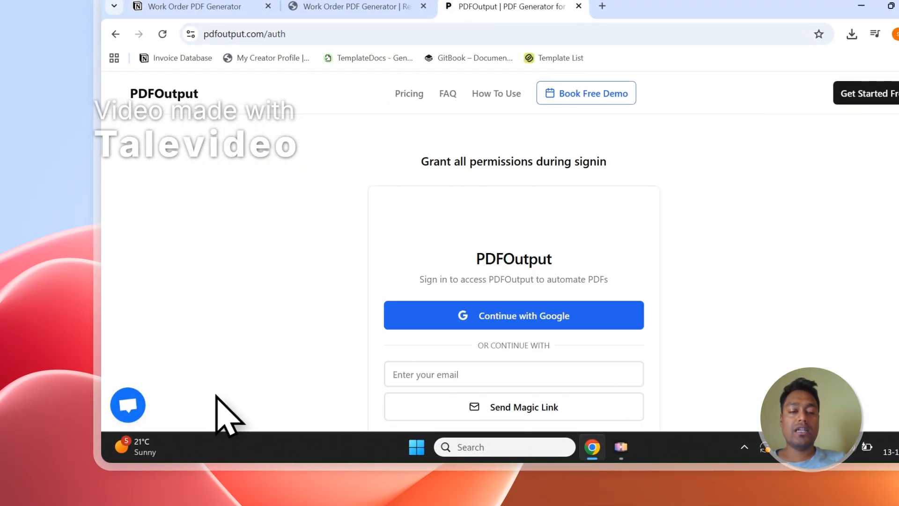
{"action": "left_click", "coordinate": [404, 309]}
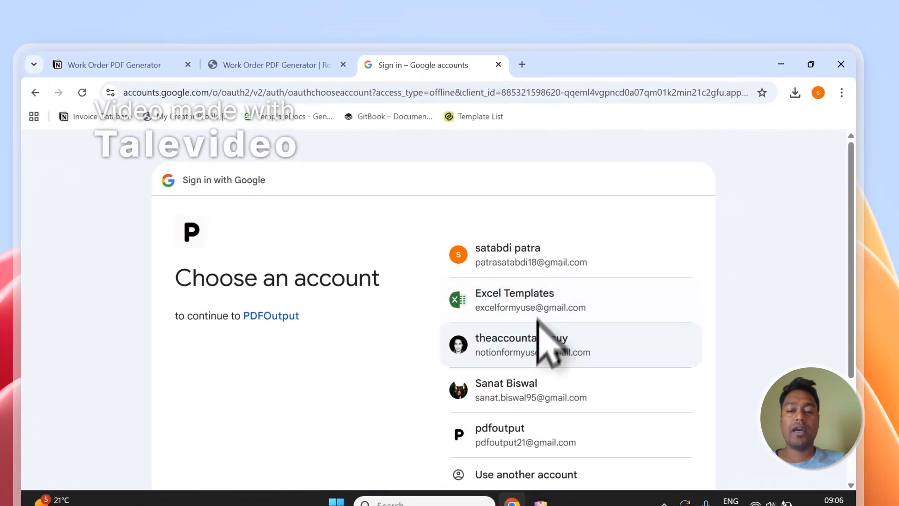
{"action": "left_click", "coordinate": [514, 245]}
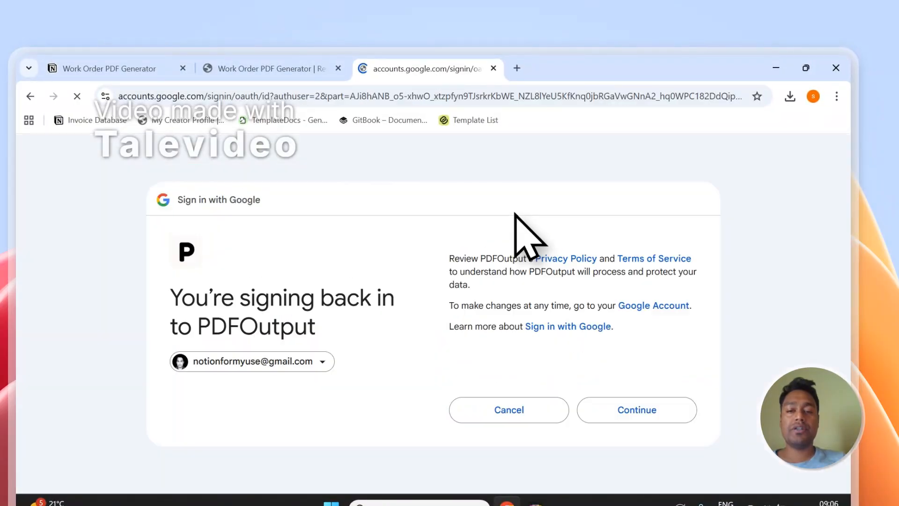
{"action": "left_click", "coordinate": [616, 395]}
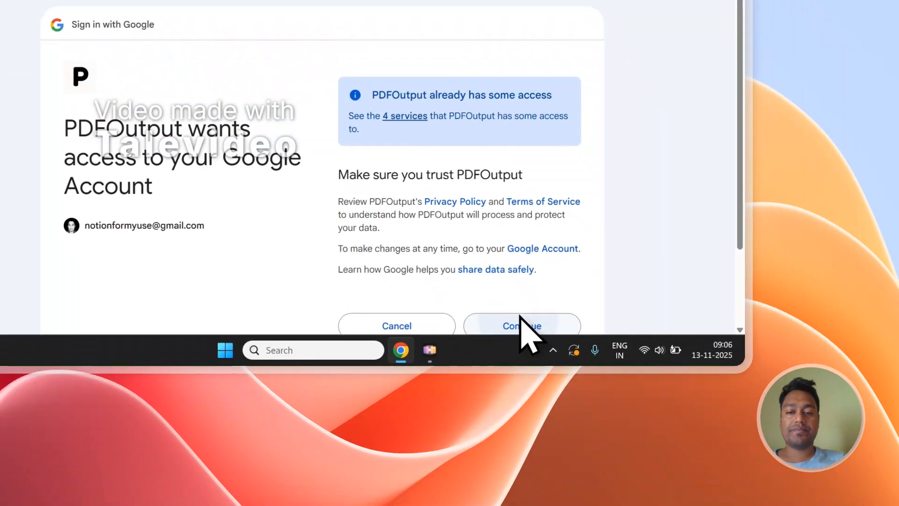
{"action": "left_click", "coordinate": [630, 484]}
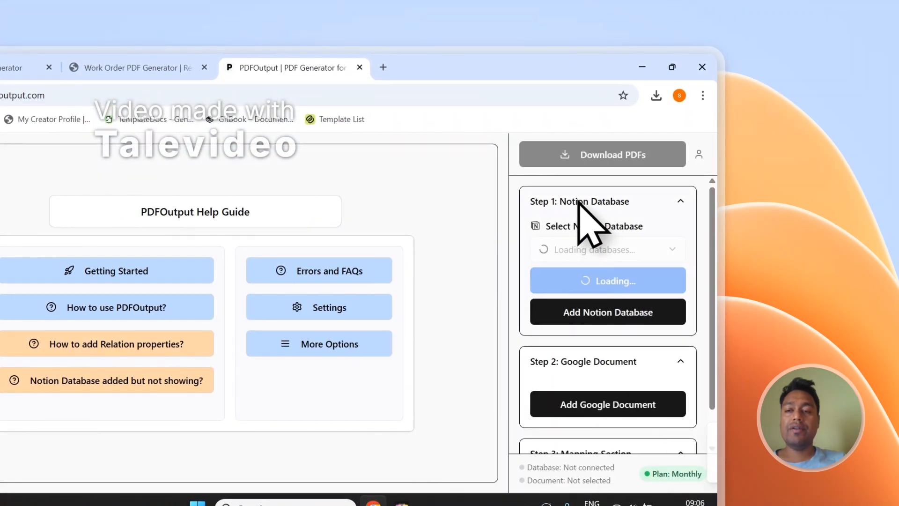
Collapse the Notion Database, Google Document and Mapping Section steps in PDFOutput.
{"action": "left_click", "coordinate": [578, 202]}
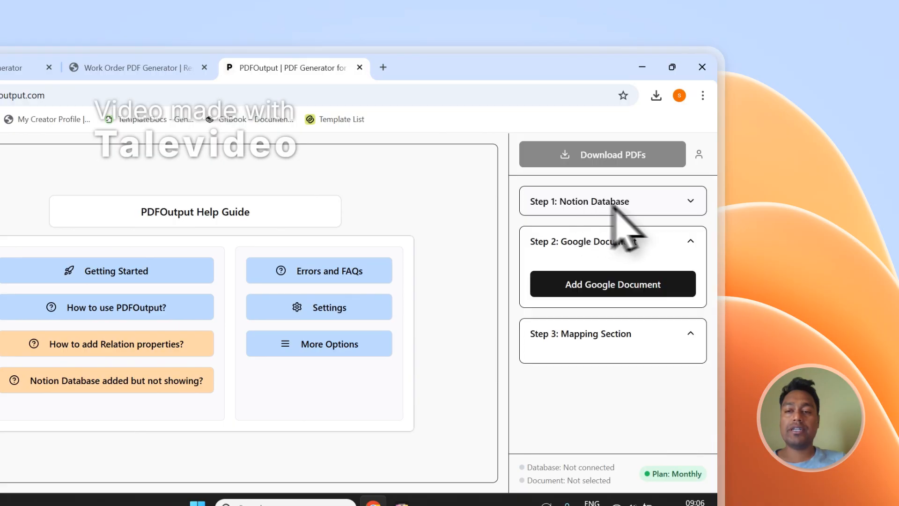
{"action": "left_click", "coordinate": [614, 244]}
{"action": "left_click", "coordinate": [609, 283]}
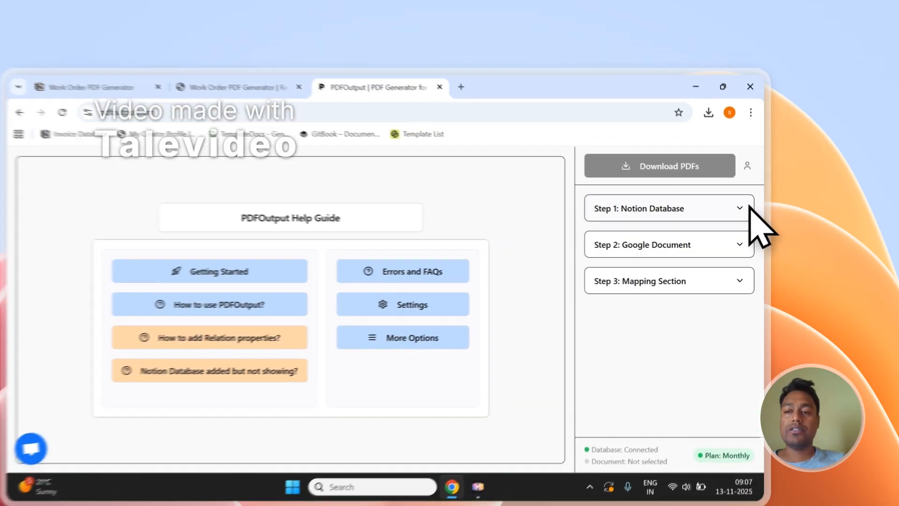
Start adding a Notion database from Step 1 and copy the title "Work Order PDF Generator" from the Notion responses page.
{"action": "left_click", "coordinate": [773, 181]}
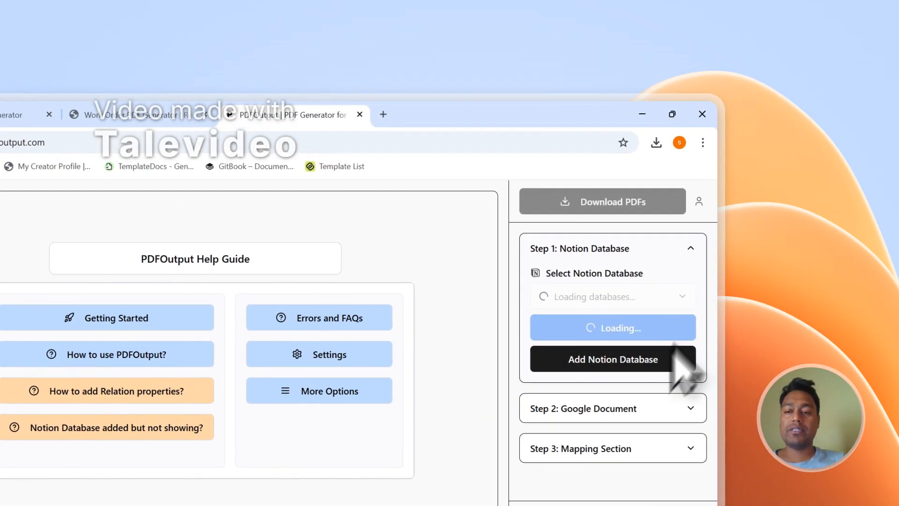
{"action": "left_click", "coordinate": [600, 369]}
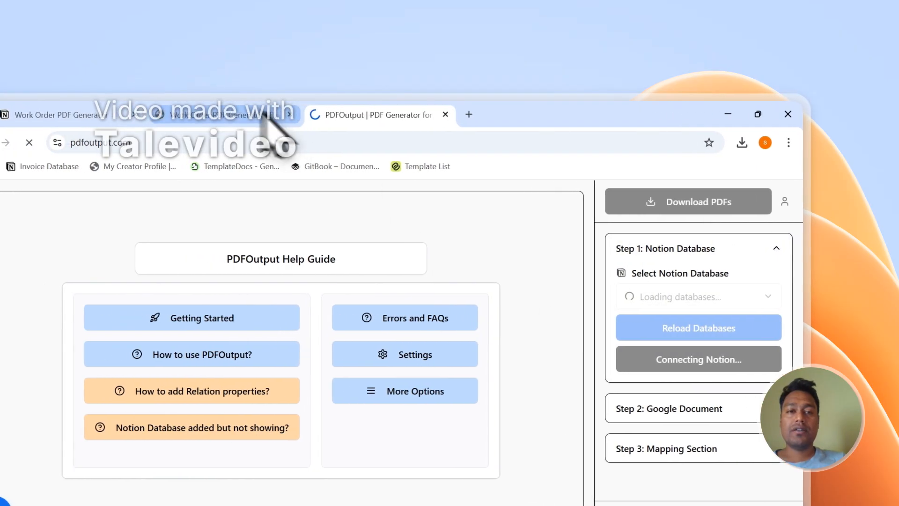
{"action": "left_click", "coordinate": [180, 114]}
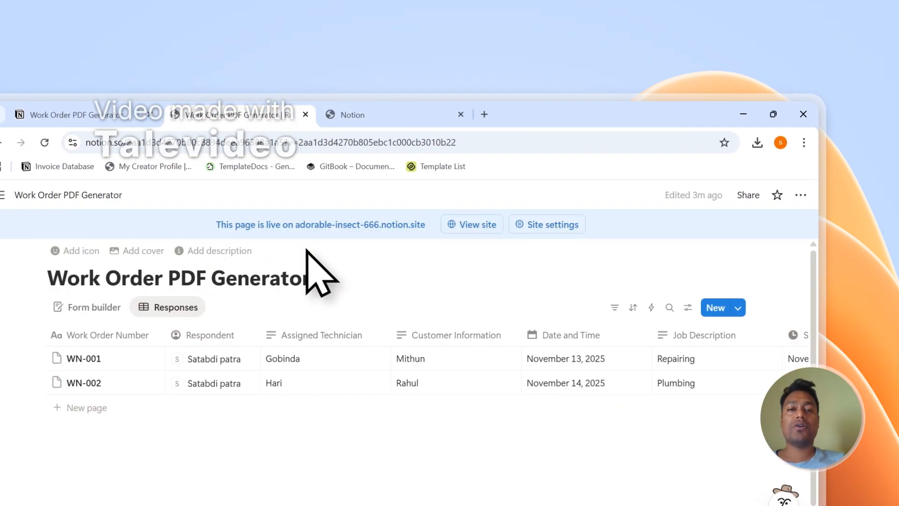
{"action": "left_click_drag", "start_coordinate": [311, 278], "coordinate": [38, 285]}
{"action": "right_click", "coordinate": [92, 277]}
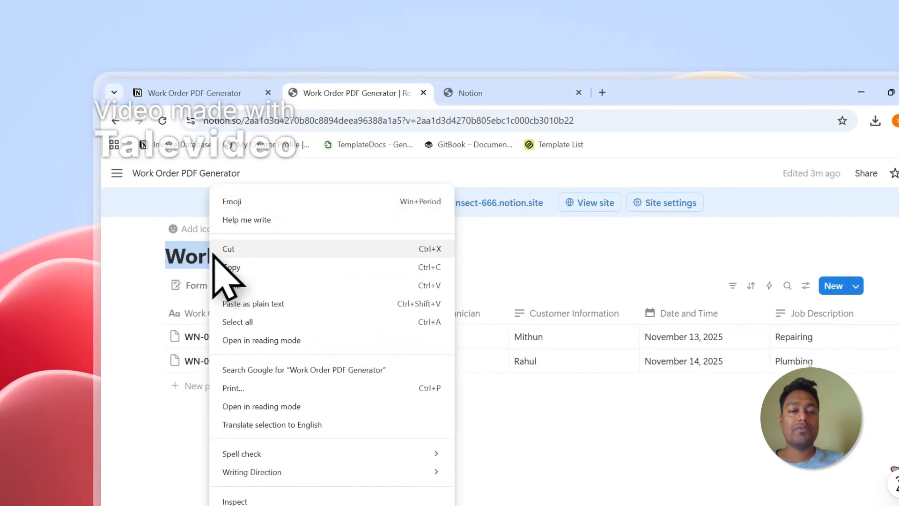
{"action": "left_click", "coordinate": [233, 268]}
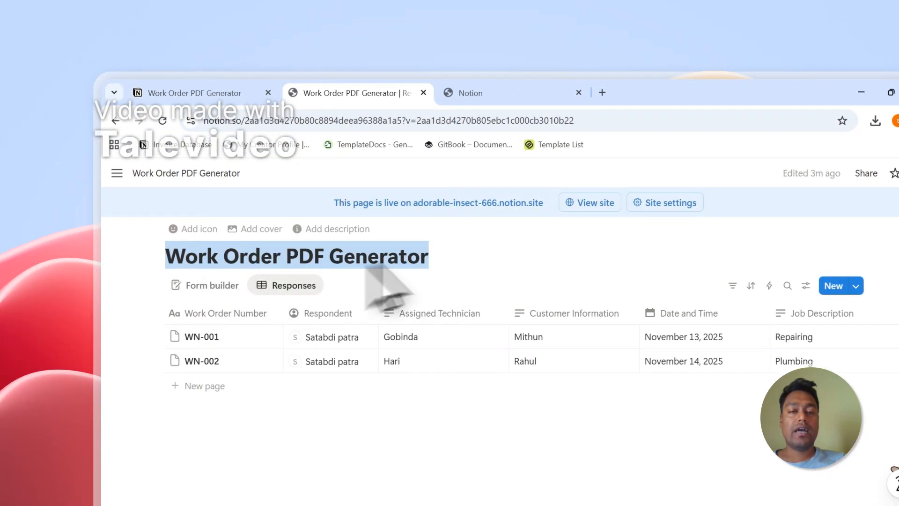
Return to the Notion connection page, proceed past PDFOutput's permissions and choose to select pages to share.
{"action": "left_click", "coordinate": [468, 93]}
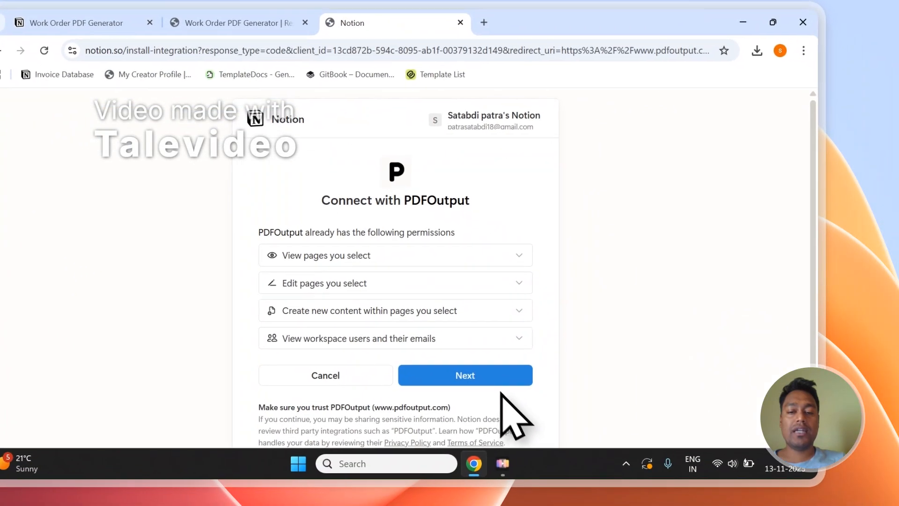
{"action": "left_click", "coordinate": [494, 380]}
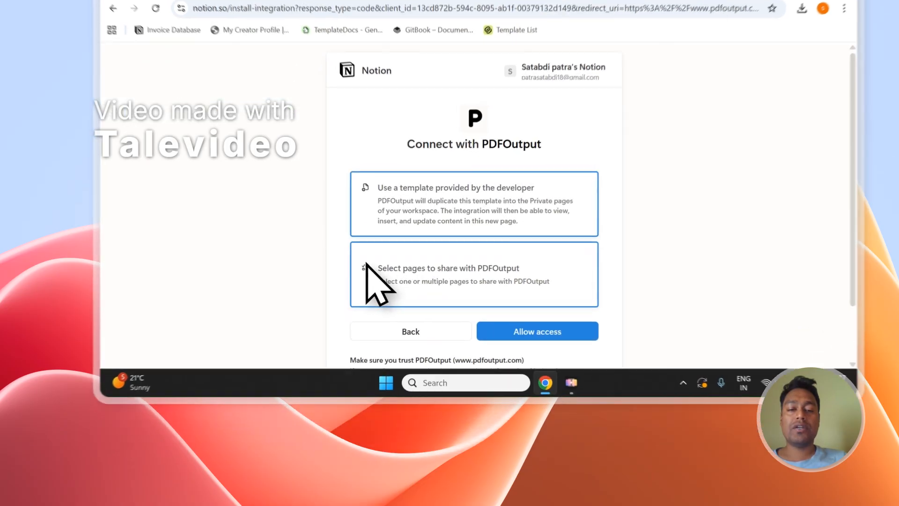
{"action": "left_click", "coordinate": [349, 330]}
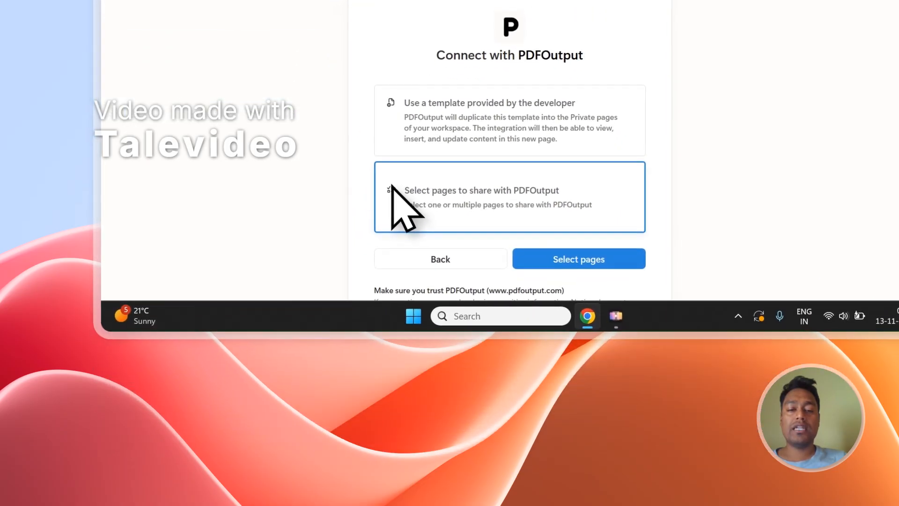
{"action": "left_click", "coordinate": [595, 177]}
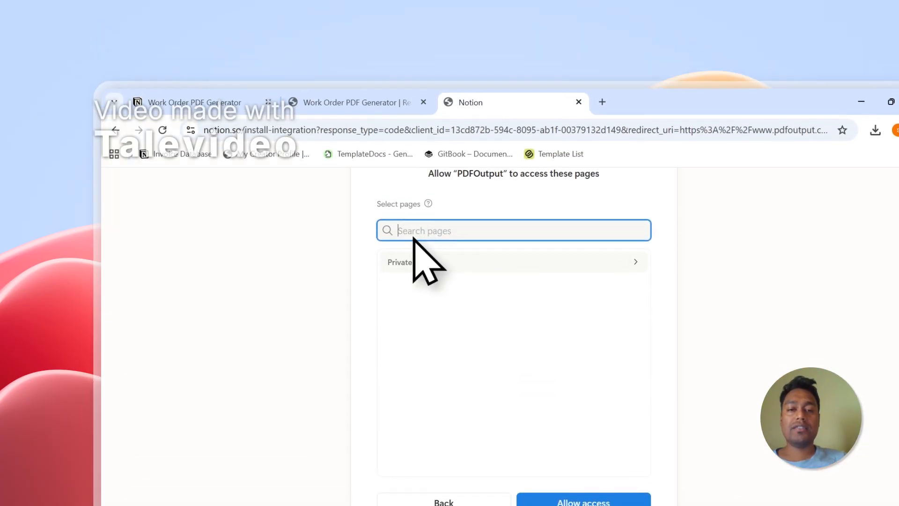
Search the pages for "Work Order PDF Generator" and add the database with that name to PDFOutput's access.
{"action": "right_click", "coordinate": [413, 62]}
{"action": "left_click", "coordinate": [451, 408]}
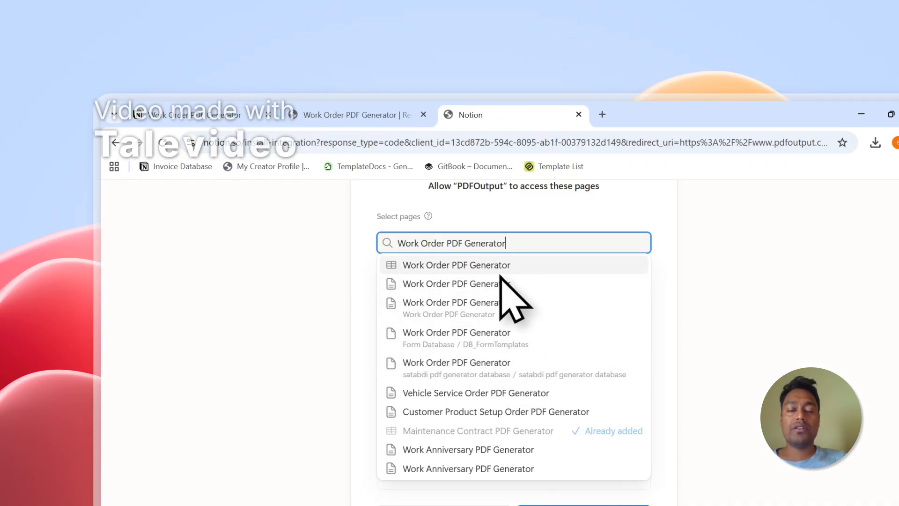
{"action": "left_click", "coordinate": [462, 267]}
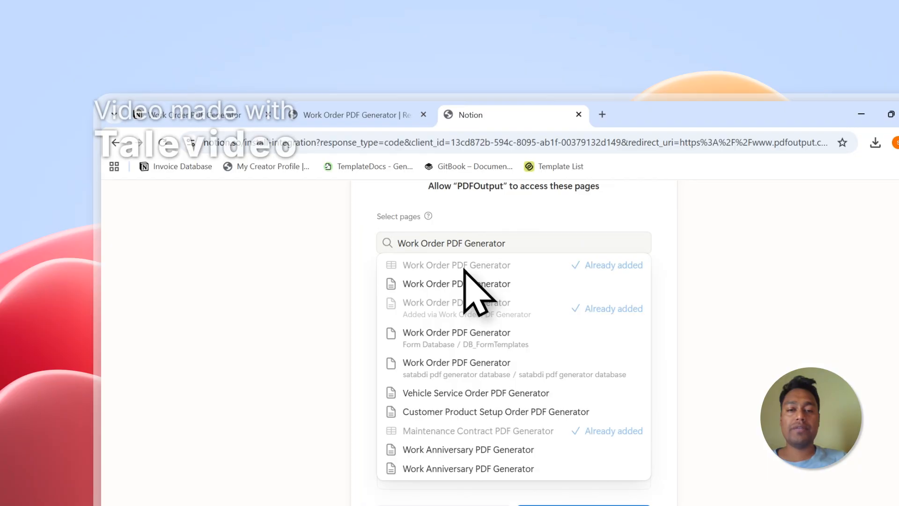
{"action": "left_click", "coordinate": [548, 213]}
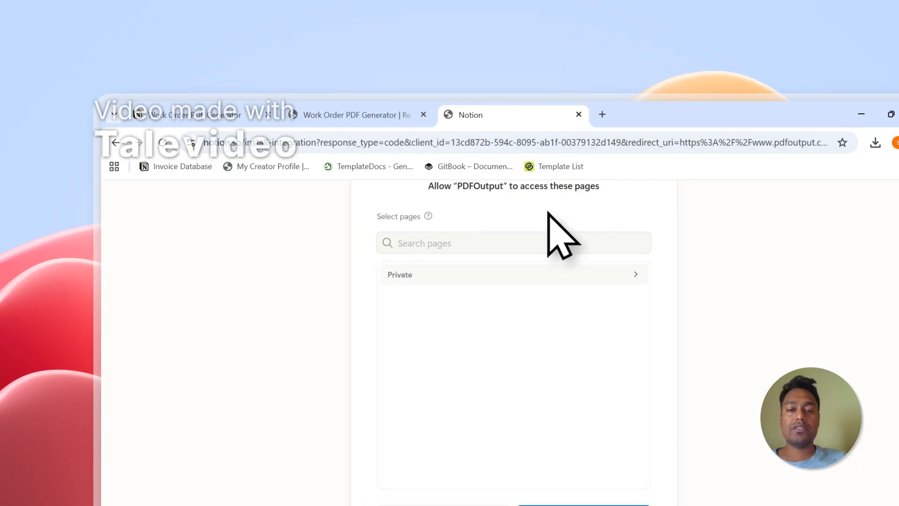
Browse the Private pages for databases selected for PDFOutput, comparing the list with the title of the Work Order PDF Generator database.
{"action": "left_click", "coordinate": [482, 280]}
{"action": "scroll", "coordinate": [484, 328], "scroll_direction": "down", "scroll_amount": 10}
{"action": "scroll", "coordinate": [491, 351], "scroll_direction": "down", "scroll_amount": 10}
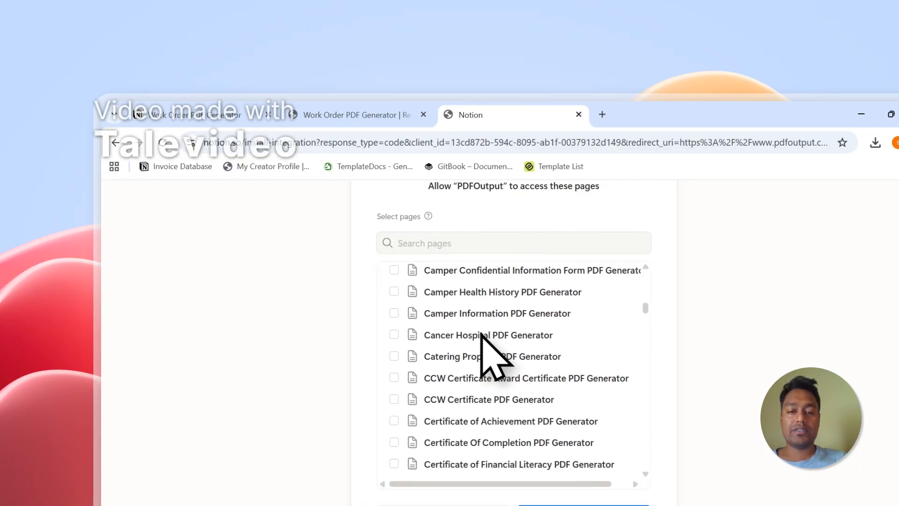
{"action": "left_click", "coordinate": [356, 114]}
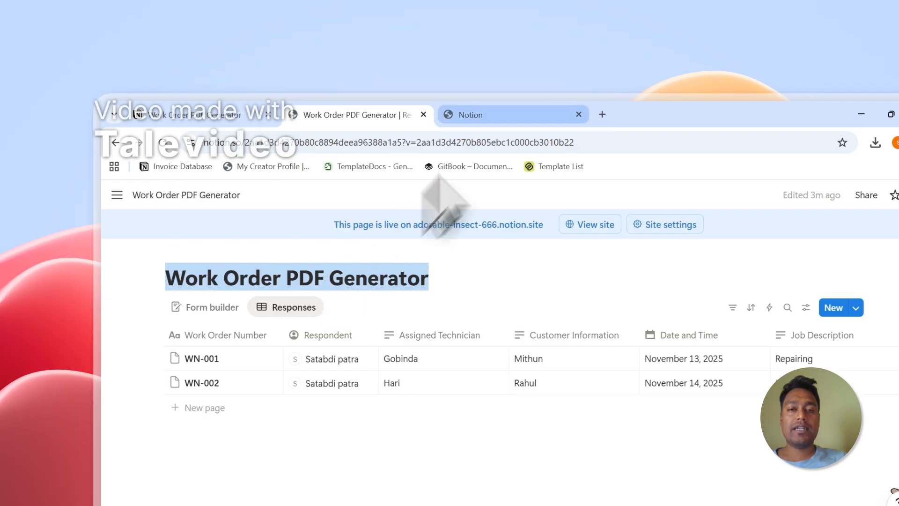
{"action": "left_click", "coordinate": [496, 116]}
{"action": "scroll", "coordinate": [488, 301], "scroll_direction": "up", "scroll_amount": 3}
{"action": "left_click", "coordinate": [443, 246]}
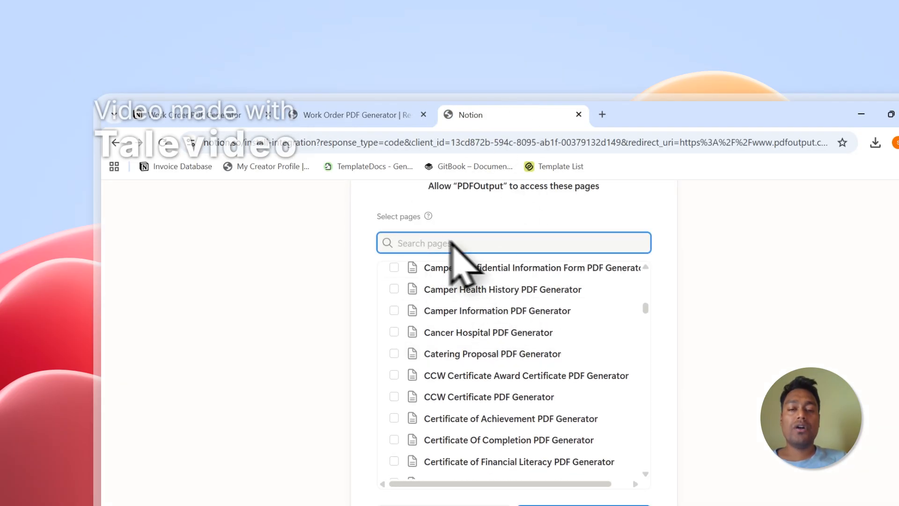
{"action": "scroll", "coordinate": [401, 331], "scroll_direction": "up", "scroll_amount": 6}
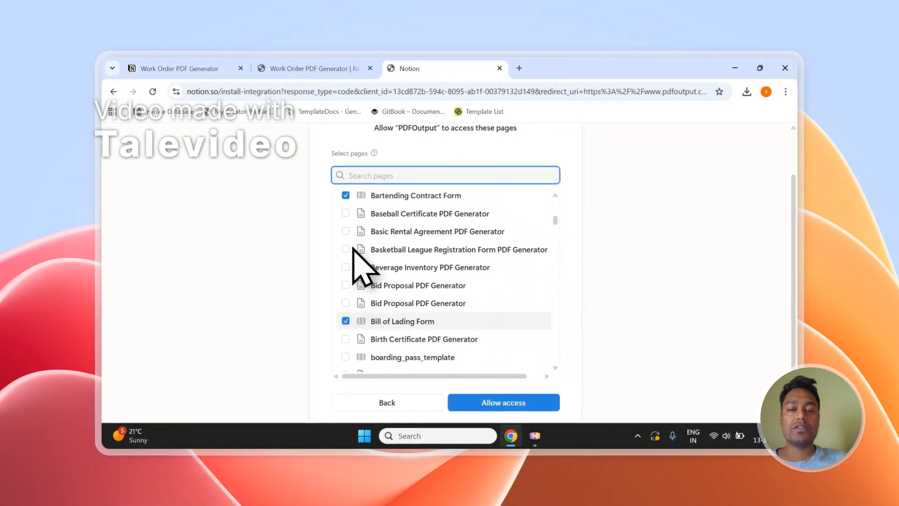
{"action": "scroll", "coordinate": [353, 249], "scroll_direction": "up", "scroll_amount": 5}
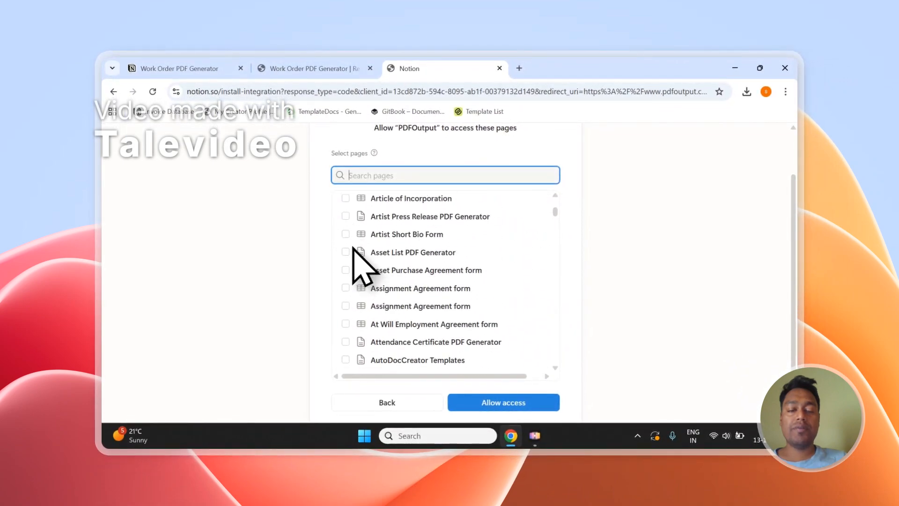
{"action": "scroll", "coordinate": [361, 246], "scroll_direction": "down", "scroll_amount": 4}
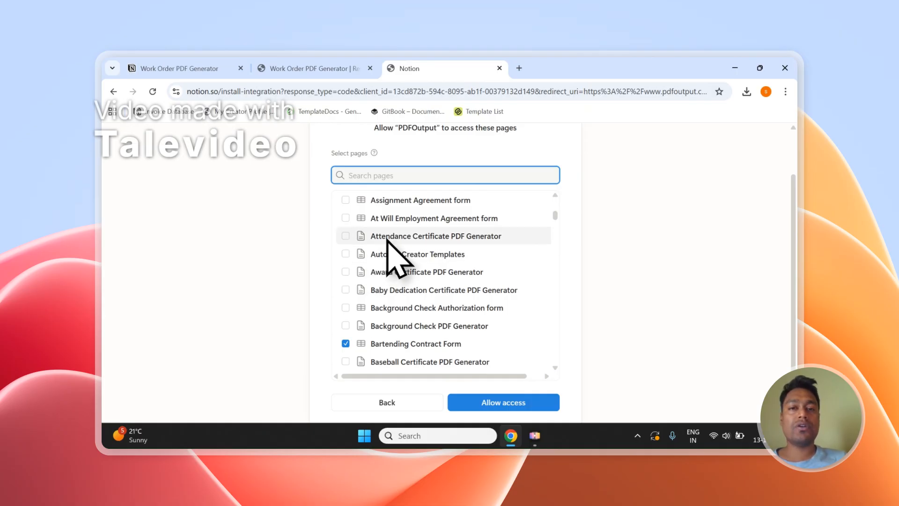
{"action": "left_click", "coordinate": [309, 68]}
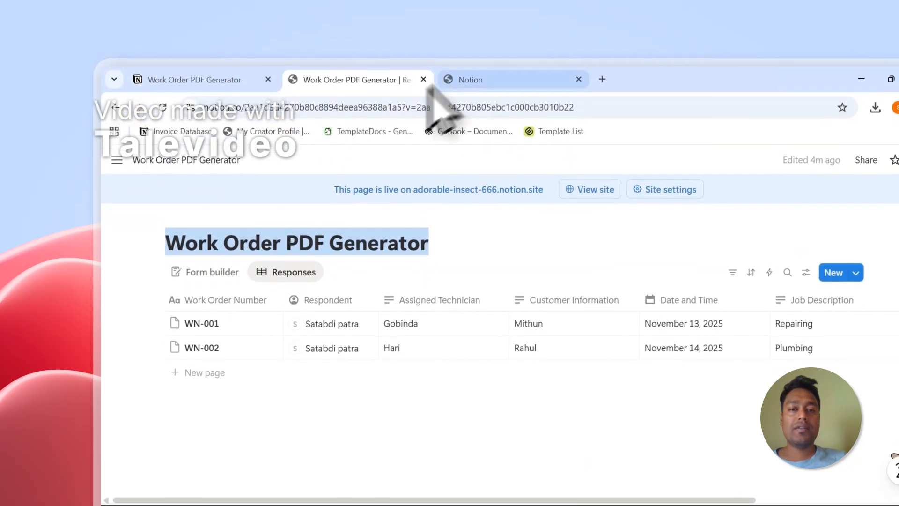
{"action": "left_click", "coordinate": [468, 80]}
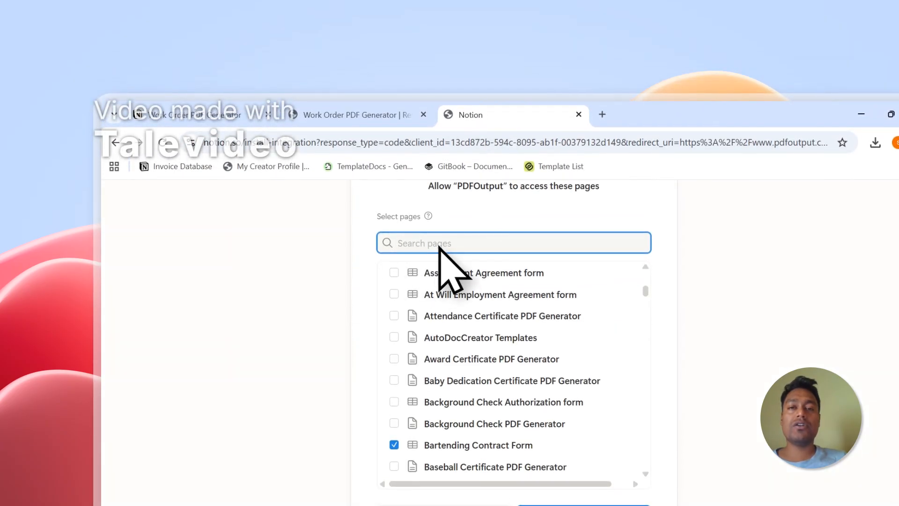
Check the database title in the Notion responses against the page selection and allow PDFOutput access to the selected pages.
{"action": "left_click", "coordinate": [356, 115]}
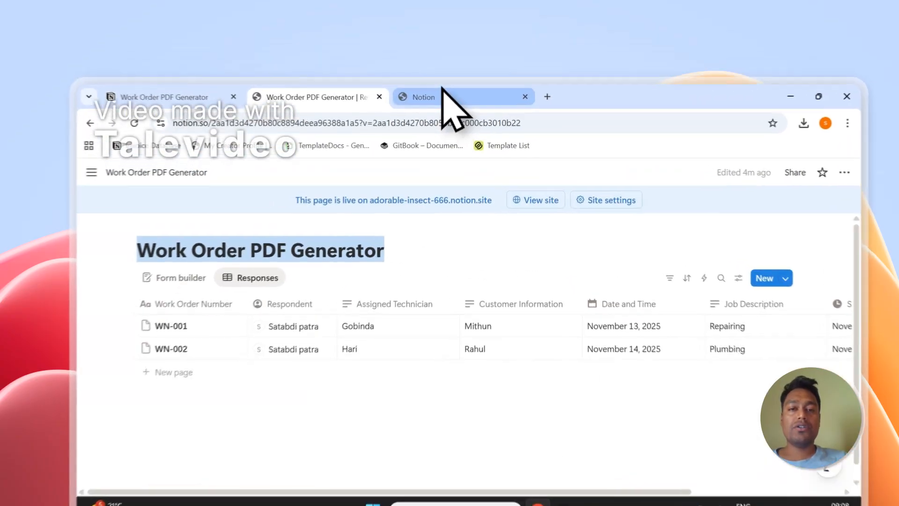
{"action": "left_click", "coordinate": [439, 70]}
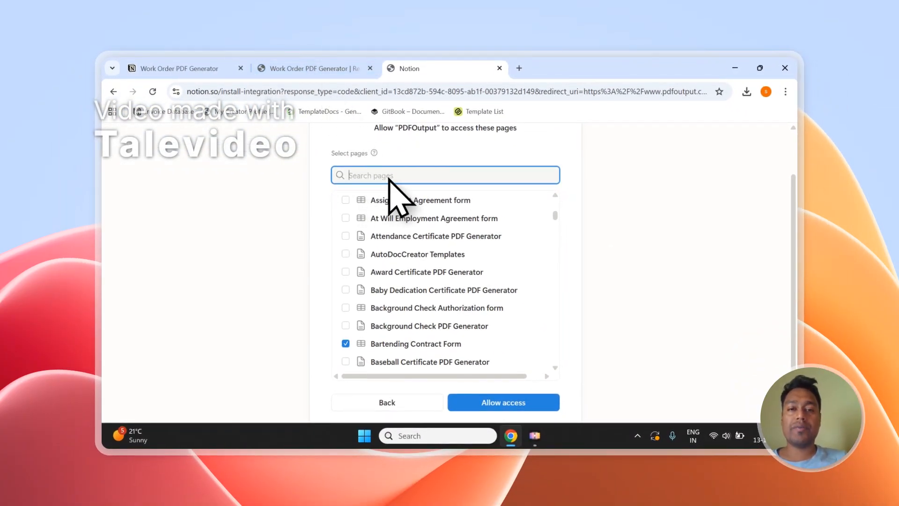
{"action": "left_click", "coordinate": [309, 69]}
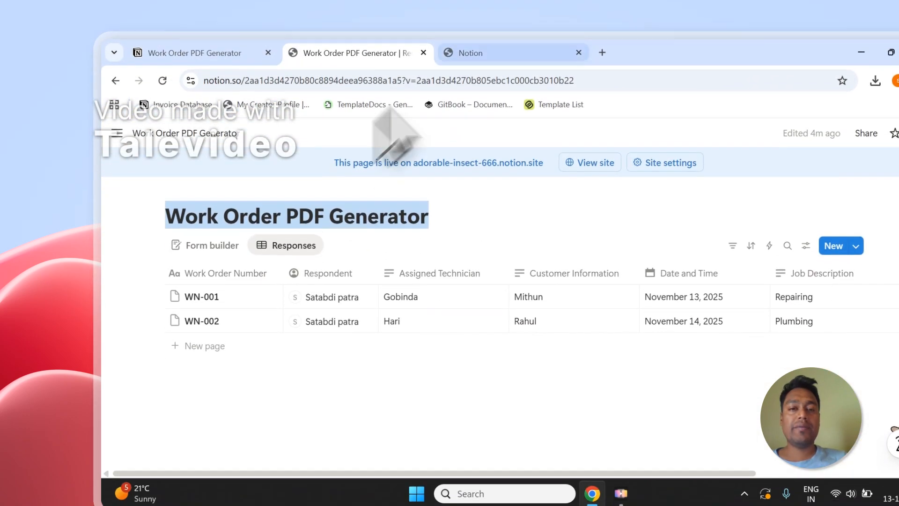
{"action": "left_click", "coordinate": [519, 115]}
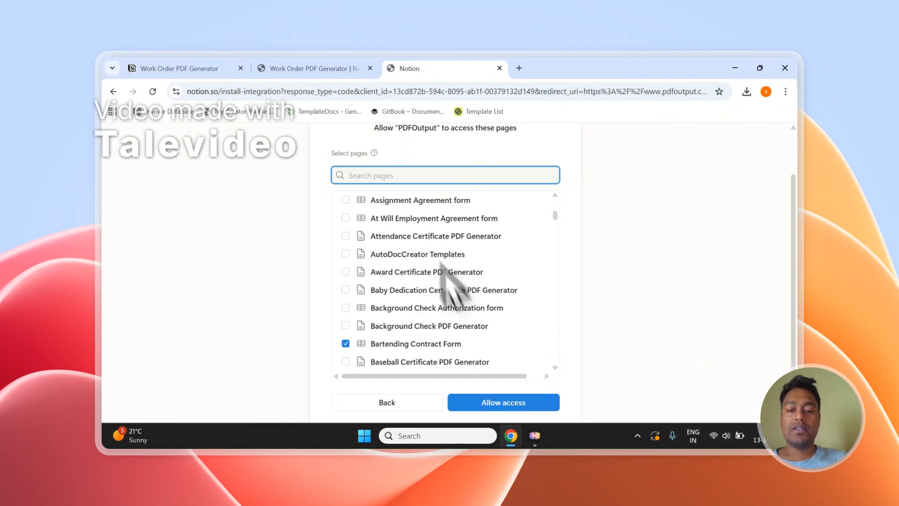
{"action": "scroll", "coordinate": [481, 370], "scroll_direction": "down", "scroll_amount": 3}
{"action": "left_click", "coordinate": [538, 405]}
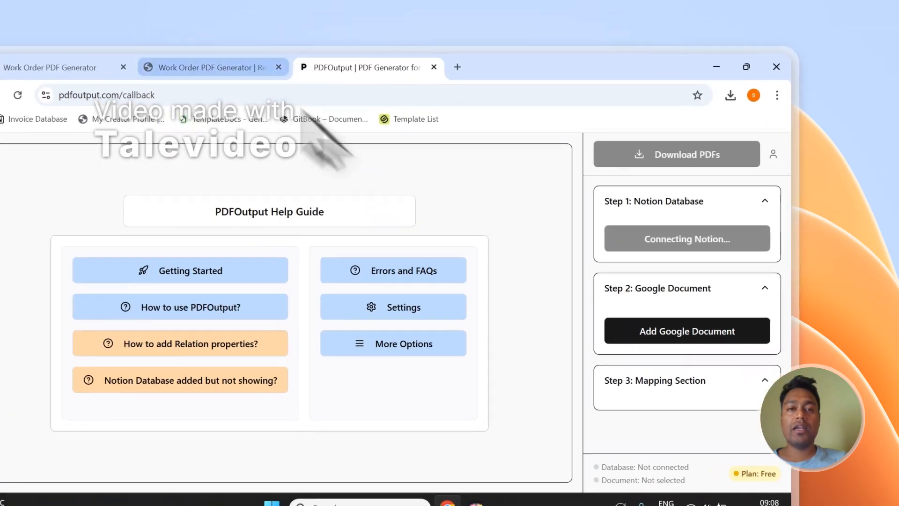
Reload PDFOutput's database list and select Work Order PDF Generator as the Notion database.
{"action": "left_click", "coordinate": [136, 26]}
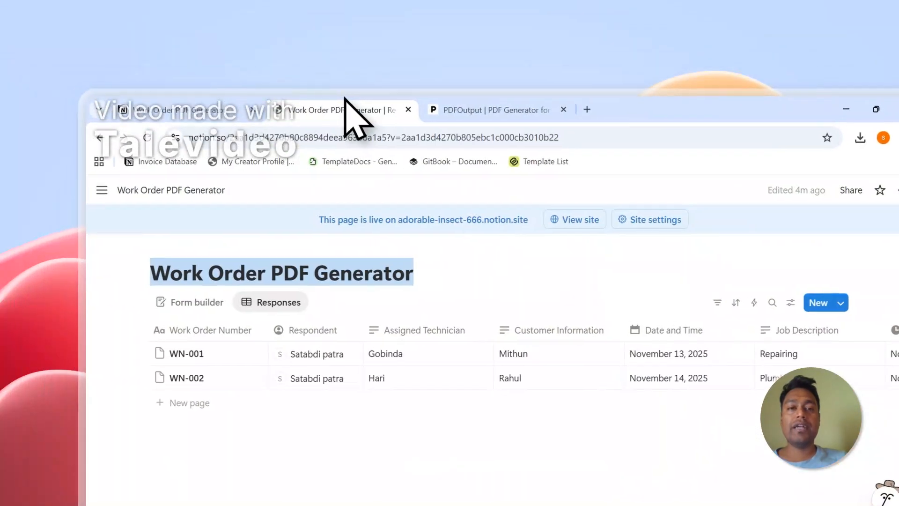
{"action": "left_click", "coordinate": [476, 116]}
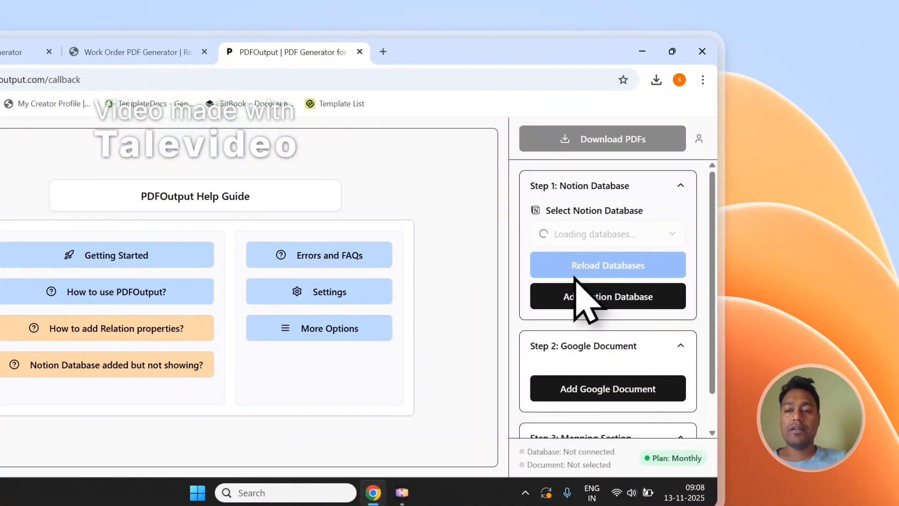
{"action": "left_click", "coordinate": [611, 239]}
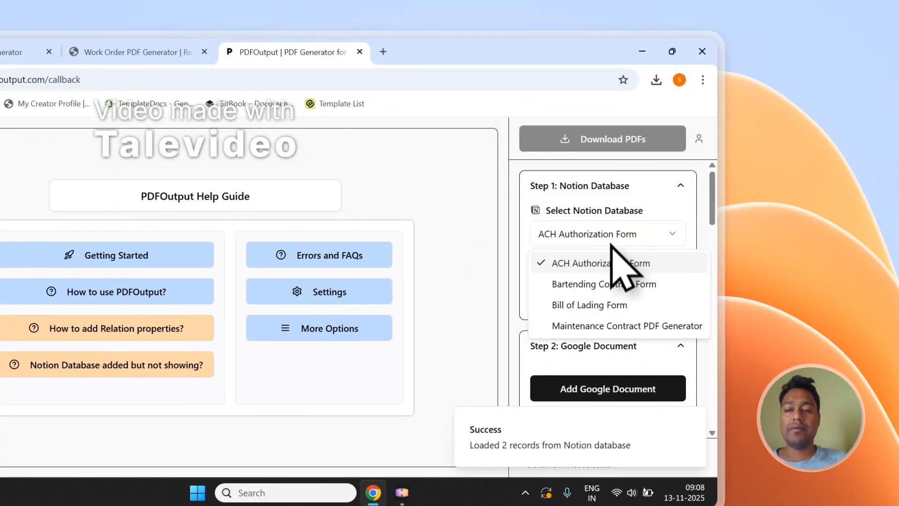
{"action": "left_click", "coordinate": [493, 232]}
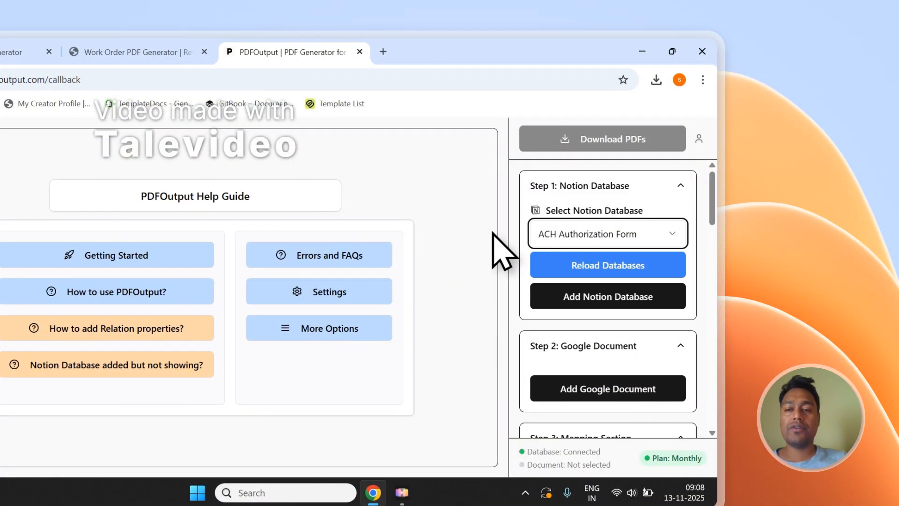
{"action": "left_click", "coordinate": [609, 269]}
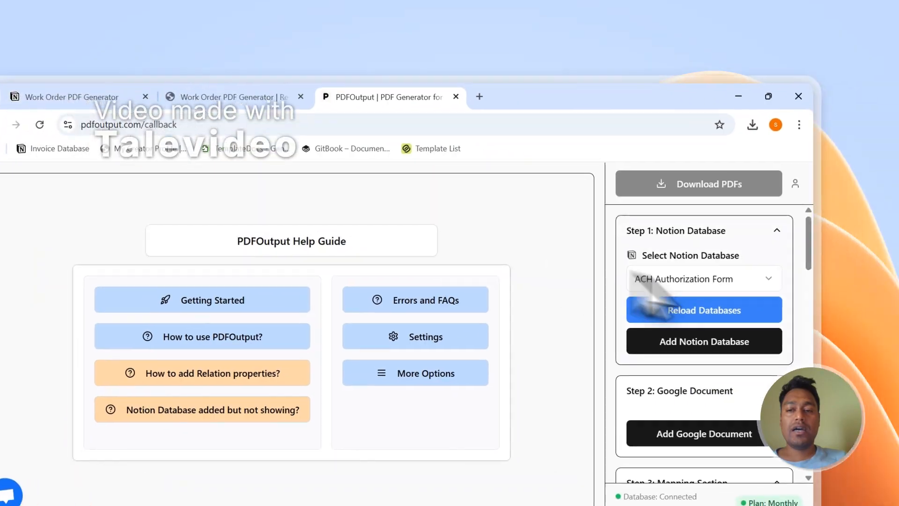
{"action": "left_click", "coordinate": [795, 297]}
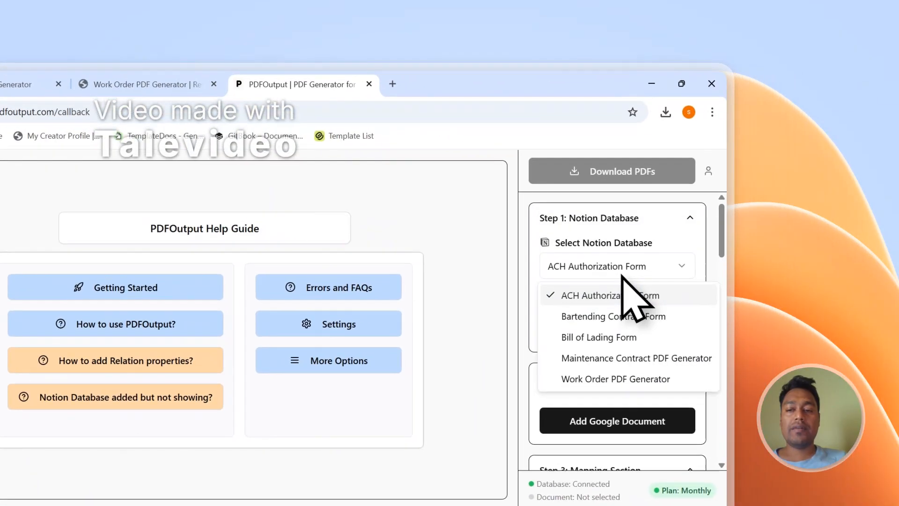
{"action": "left_click", "coordinate": [592, 377]}
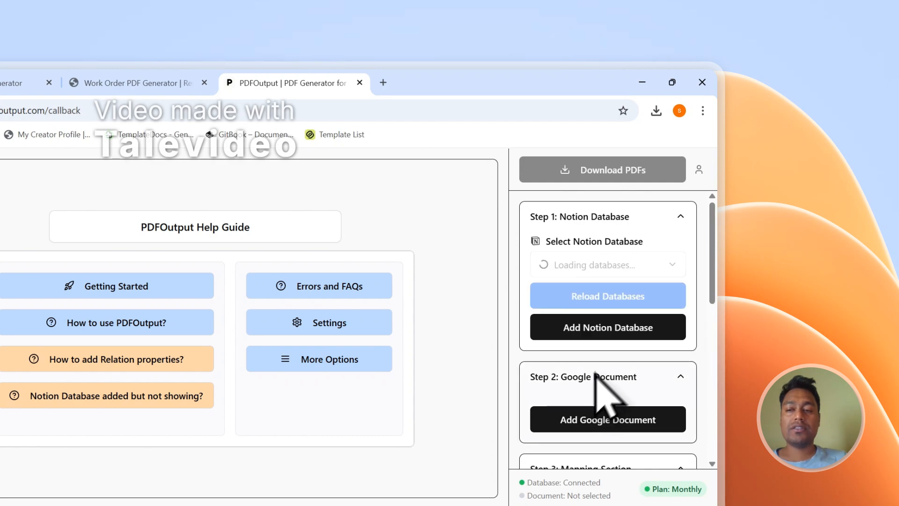
Compare the properties listed in PDFOutput's Mapping Section with the columns of the Notion responses table.
{"action": "left_click_drag", "start_coordinate": [712, 224], "coordinate": [712, 369]}
{"action": "scroll", "coordinate": [635, 341], "scroll_direction": "down", "scroll_amount": 8}
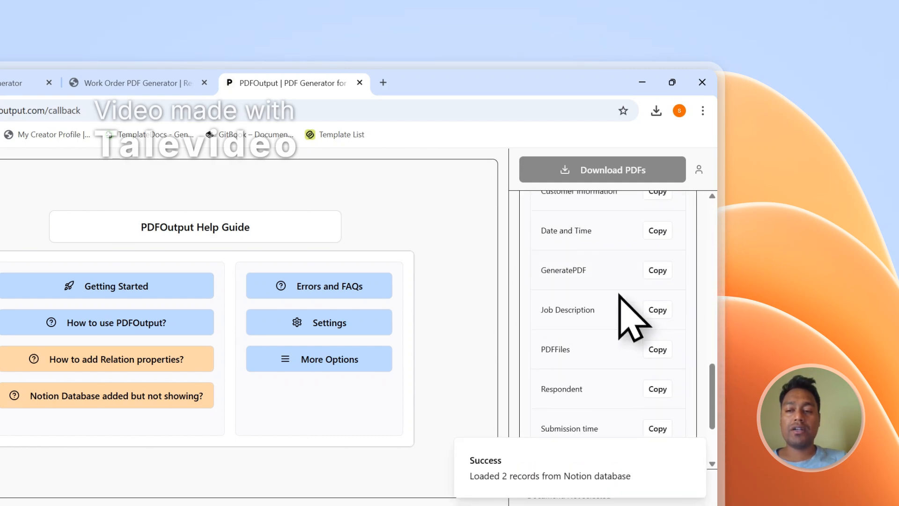
{"action": "scroll", "coordinate": [616, 305], "scroll_direction": "up", "scroll_amount": 7}
{"action": "left_click", "coordinate": [141, 83]}
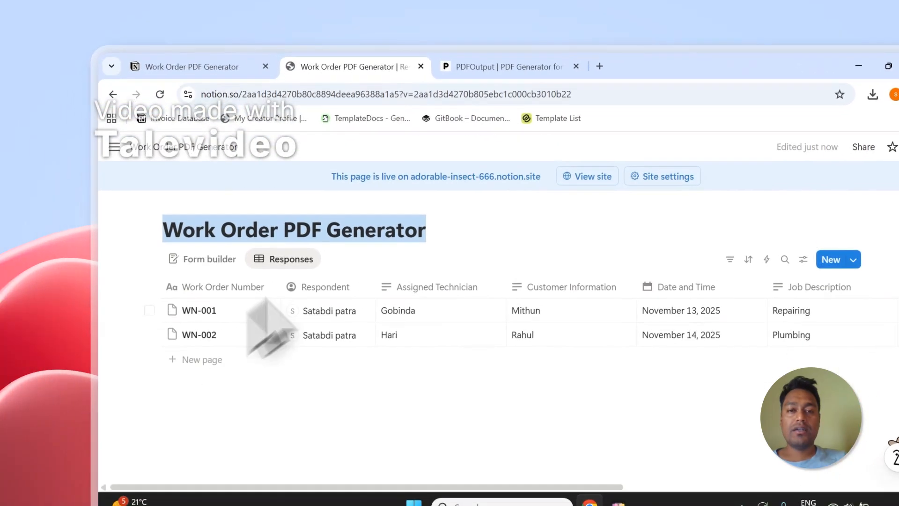
{"action": "left_click", "coordinate": [287, 84]}
{"action": "scroll", "coordinate": [693, 355], "scroll_direction": "down", "scroll_amount": 5}
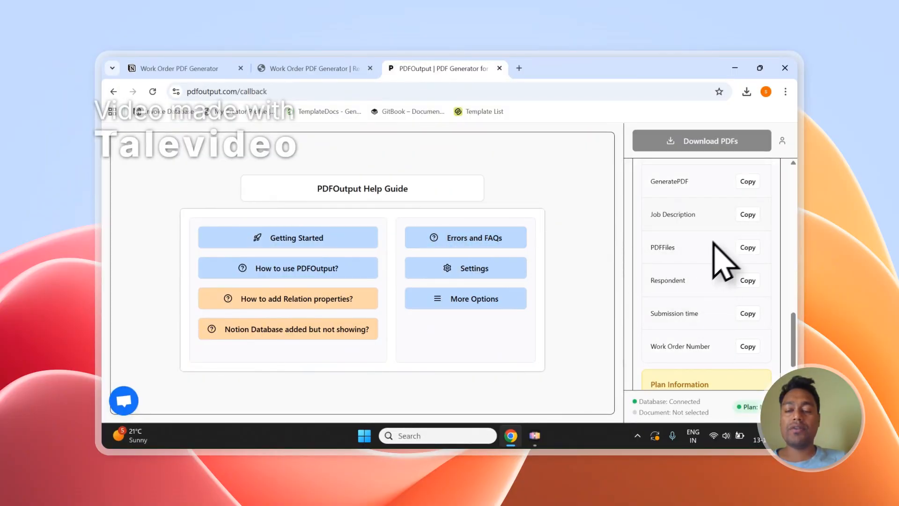
{"action": "scroll", "coordinate": [695, 261], "scroll_direction": "up", "scroll_amount": 5}
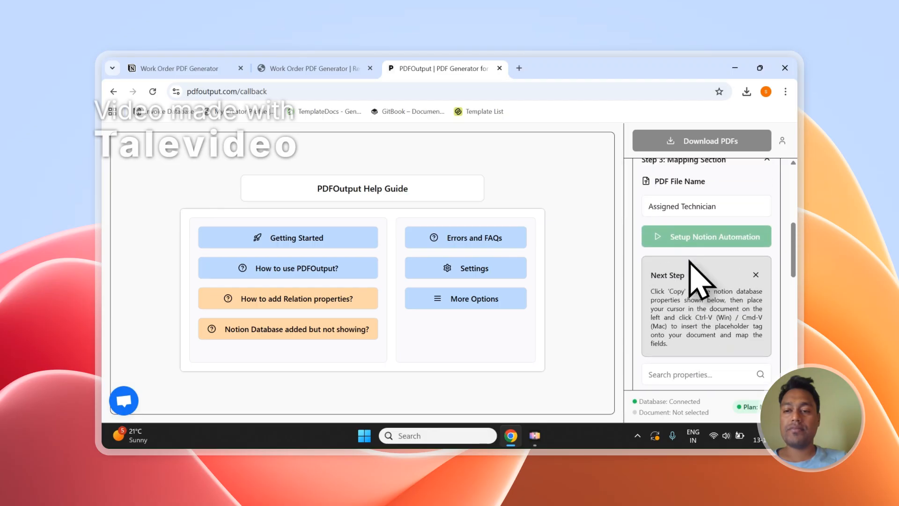
{"action": "scroll", "coordinate": [691, 238], "scroll_direction": "up", "scroll_amount": 2}
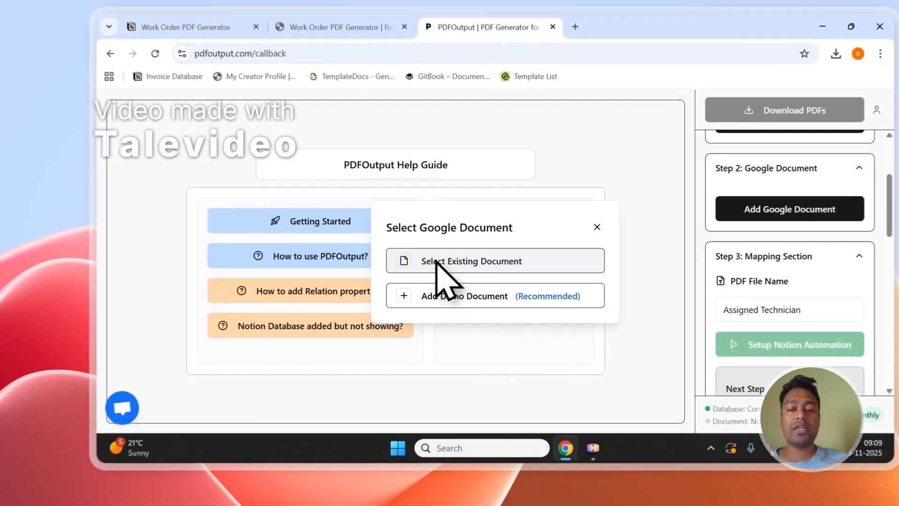
{"action": "left_click", "coordinate": [412, 273]}
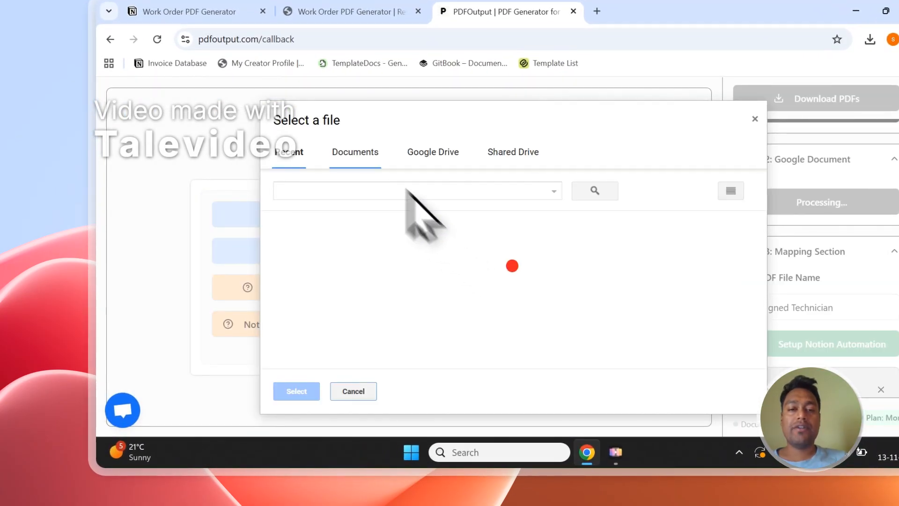
{"action": "left_click", "coordinate": [367, 157]}
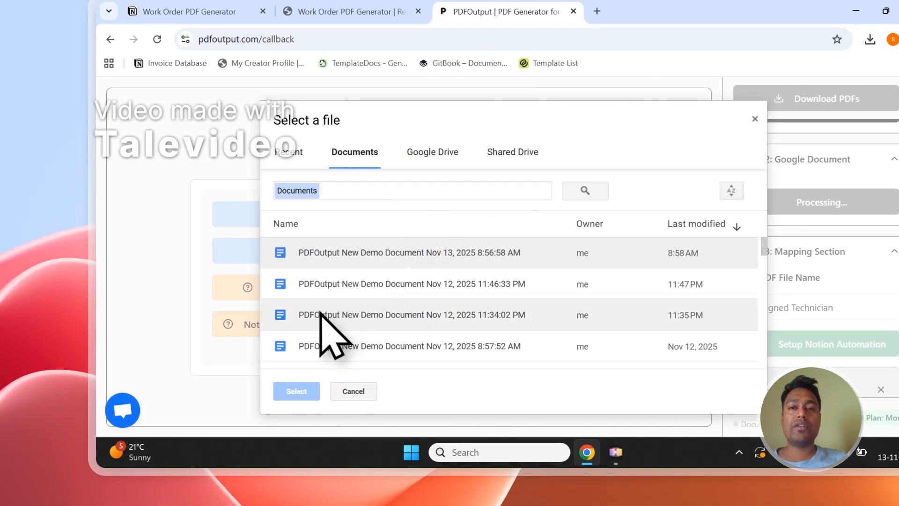
{"action": "left_click", "coordinate": [754, 119]}
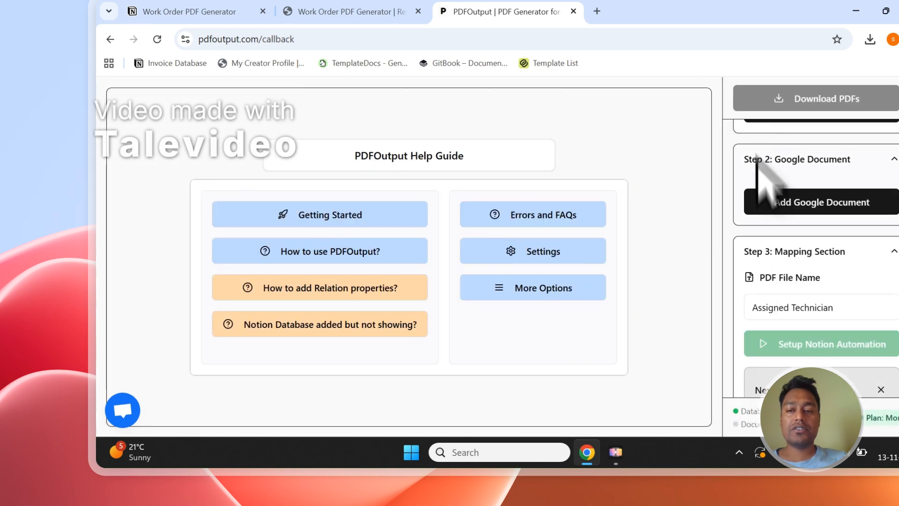
Add the recommended demo Google document and delete its welcome and instruction paragraphs above the Placeholders heading.
{"action": "left_click", "coordinate": [766, 210]}
{"action": "left_click", "coordinate": [440, 292]}
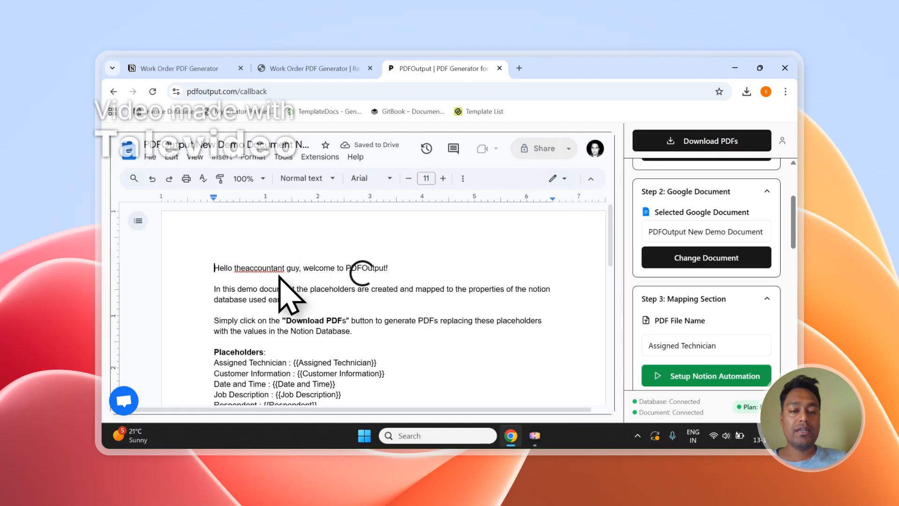
{"action": "scroll", "coordinate": [280, 277], "scroll_direction": "down", "scroll_amount": 1}
{"action": "left_click_drag", "start_coordinate": [407, 280], "coordinate": [202, 216]}
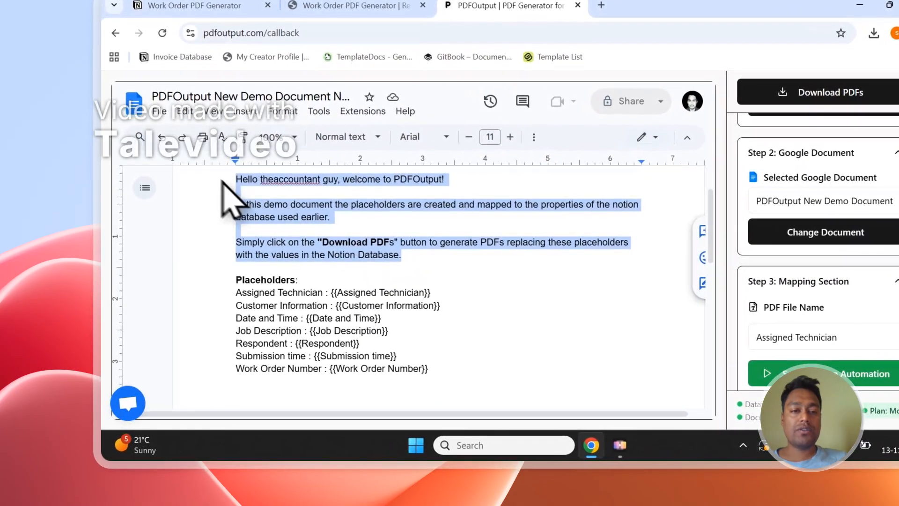
{"action": "key", "text": "BackSpace"}
{"action": "key", "text": "Delete"}
{"action": "key", "text": "Delete"}
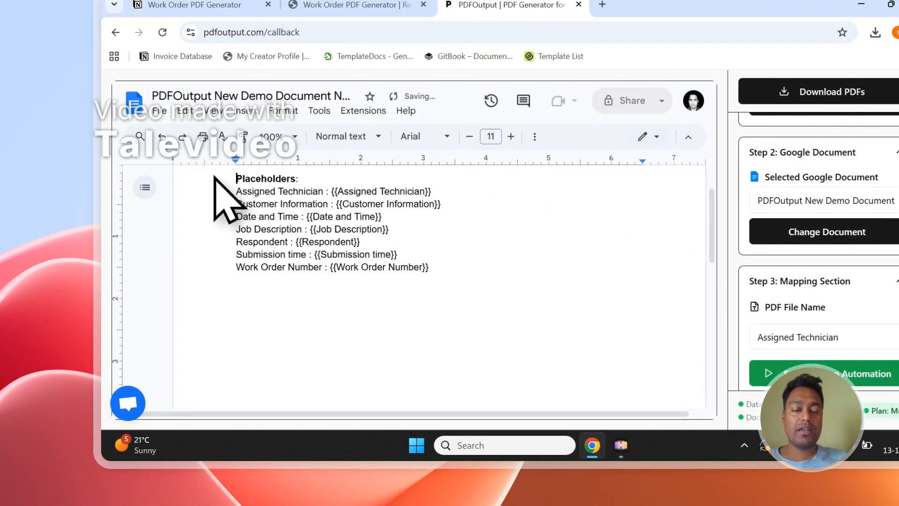
Compare the document's placeholders, such as {{Date and Time}} and {{Assigned Technician}}, with the matching columns in the Notion responses table.
{"action": "scroll", "coordinate": [412, 262], "scroll_direction": "up", "scroll_amount": 2}
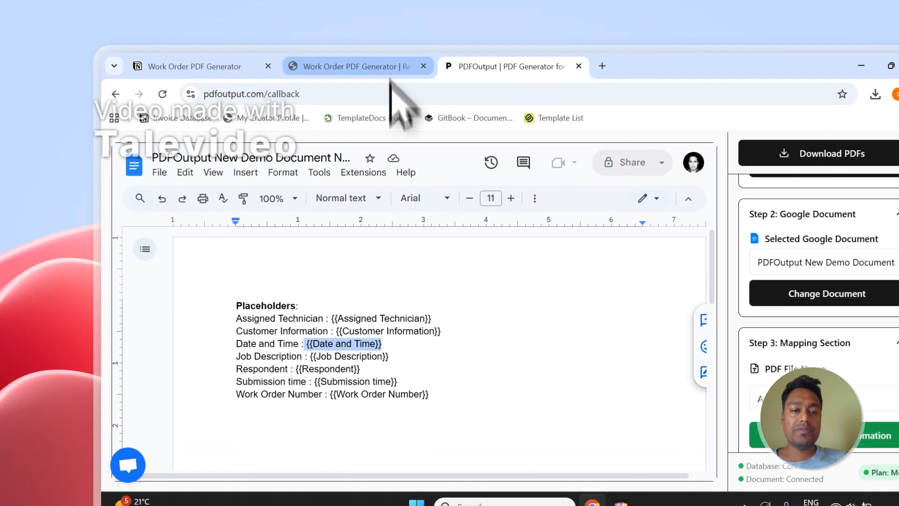
{"action": "left_click", "coordinate": [384, 5]}
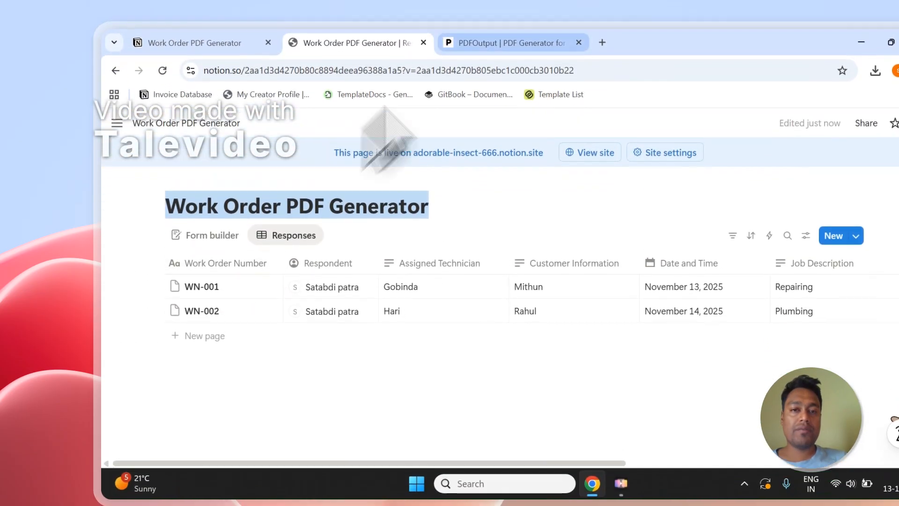
{"action": "left_click", "coordinate": [504, 8]}
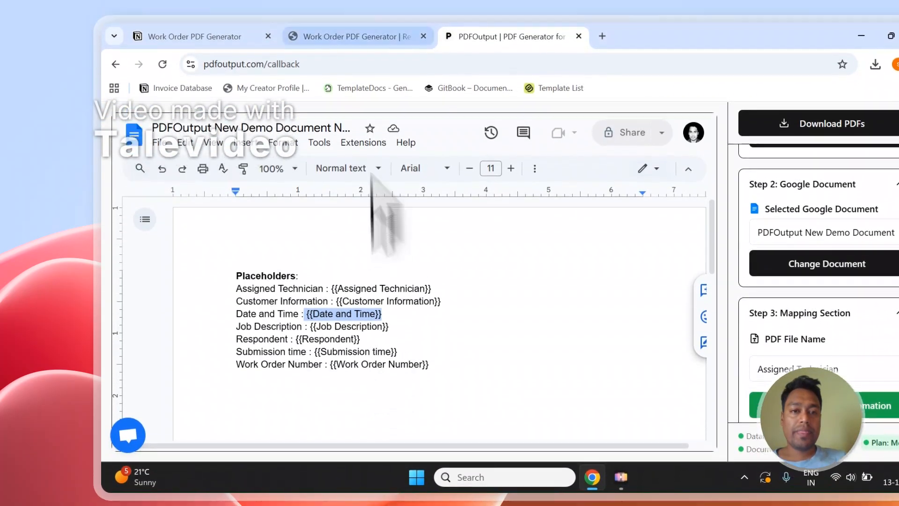
{"action": "left_click", "coordinate": [363, 23]}
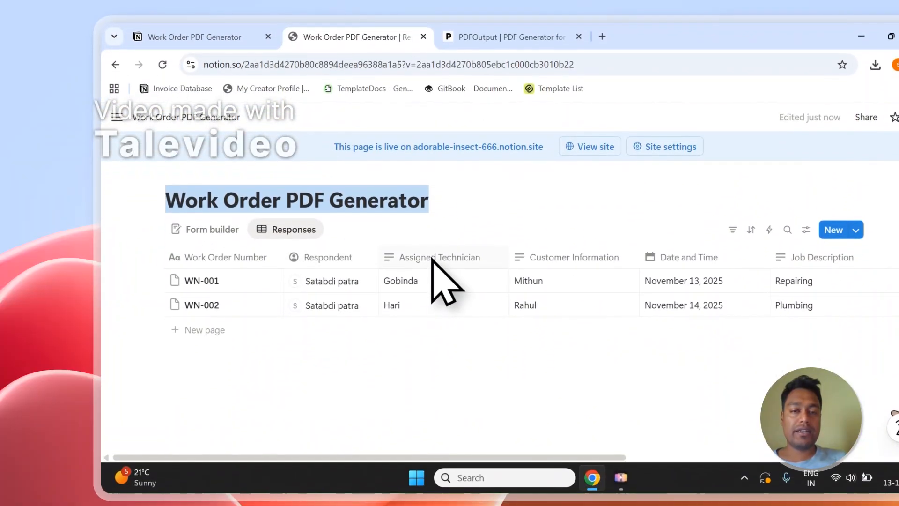
{"action": "left_click", "coordinate": [468, 39]}
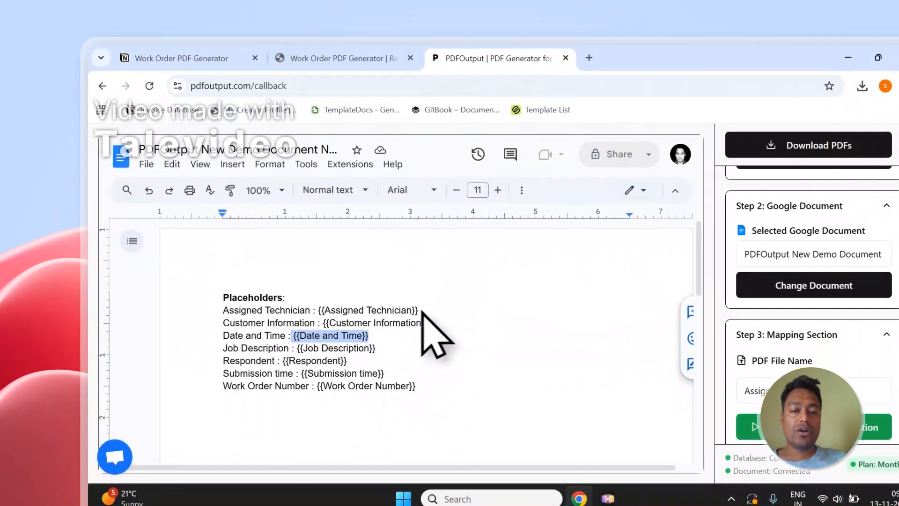
{"action": "left_click", "coordinate": [356, 58]}
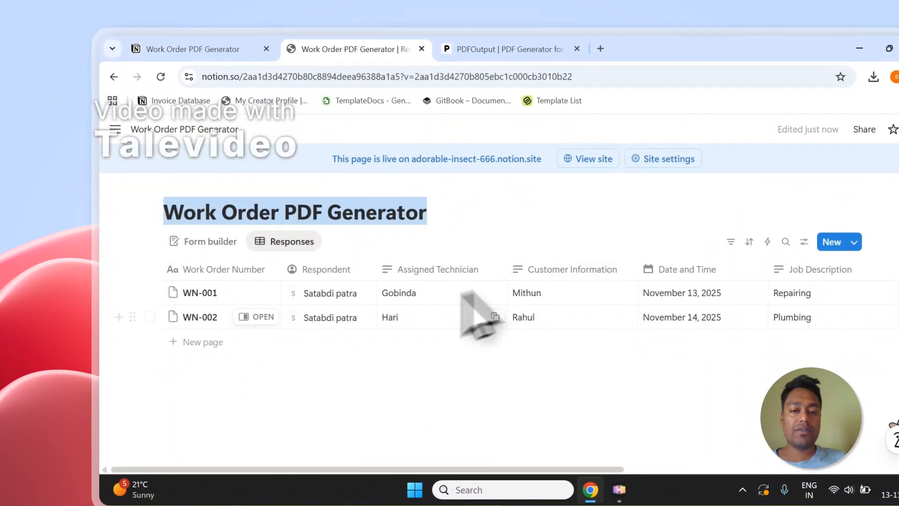
{"action": "left_click", "coordinate": [503, 49]}
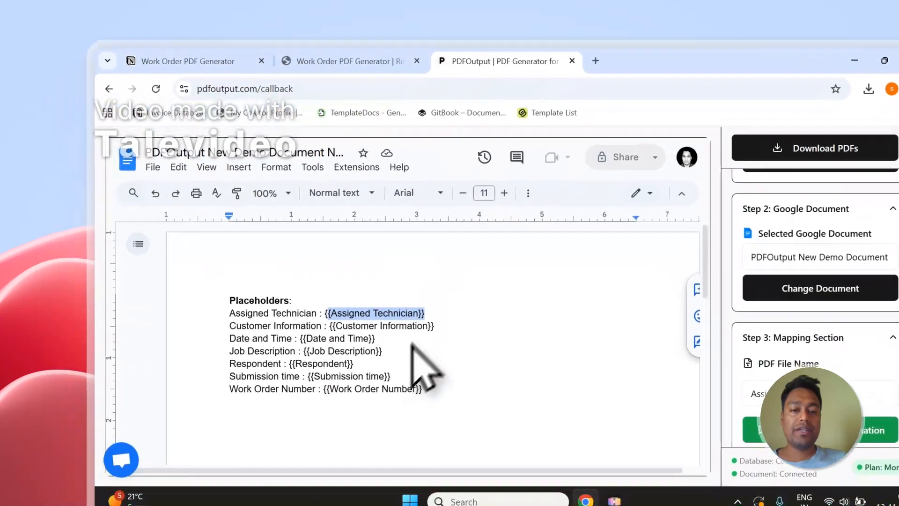
{"action": "left_click", "coordinate": [356, 55]}
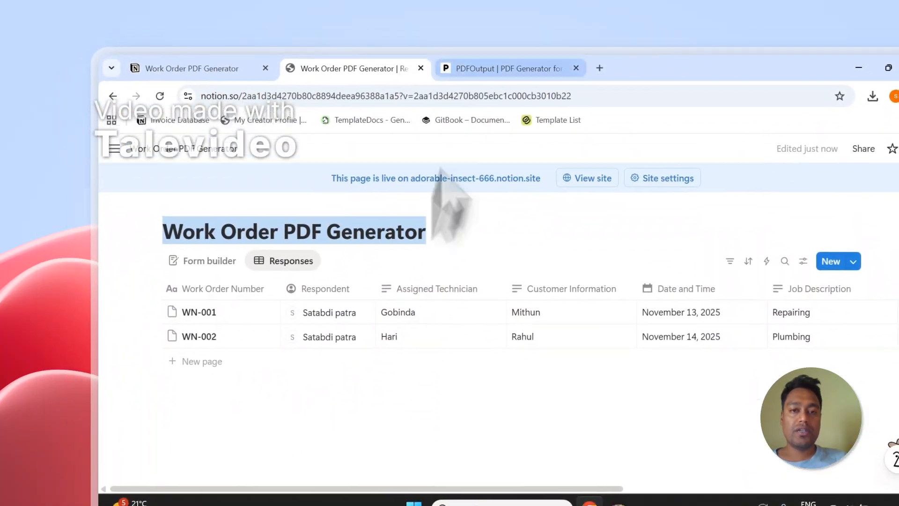
{"action": "left_click", "coordinate": [503, 59]}
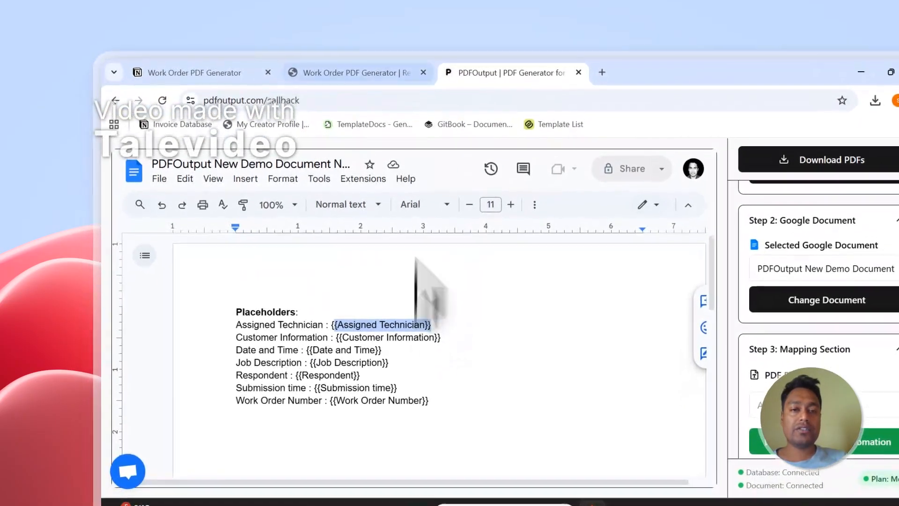
{"action": "left_click", "coordinate": [402, 72]}
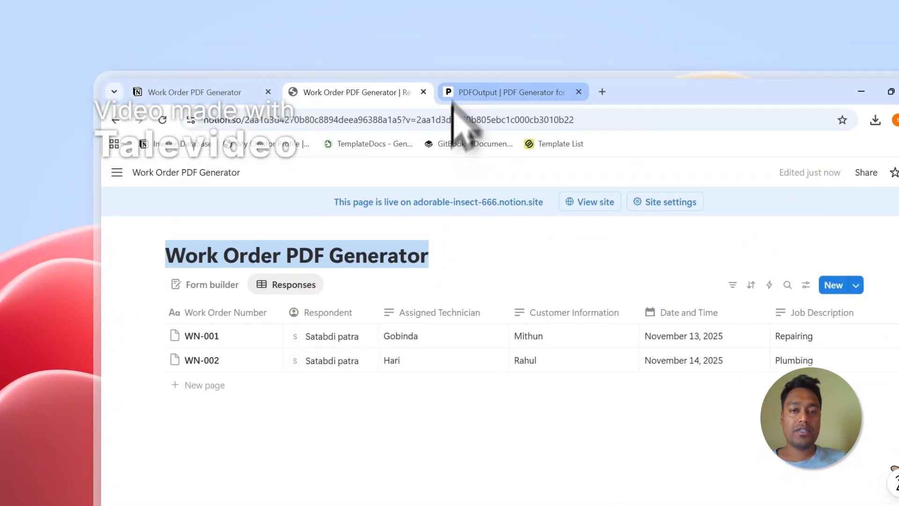
{"action": "left_click", "coordinate": [457, 63]}
{"action": "left_click", "coordinate": [429, 61]}
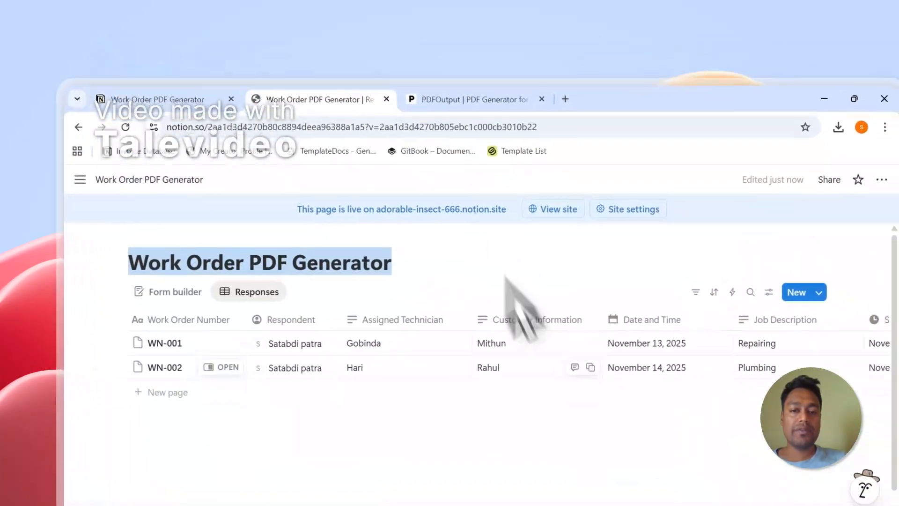
Return to PDFOutput and copy the Job Description placeholder from the Mapping Section's property list.
{"action": "left_click", "coordinate": [407, 77]}
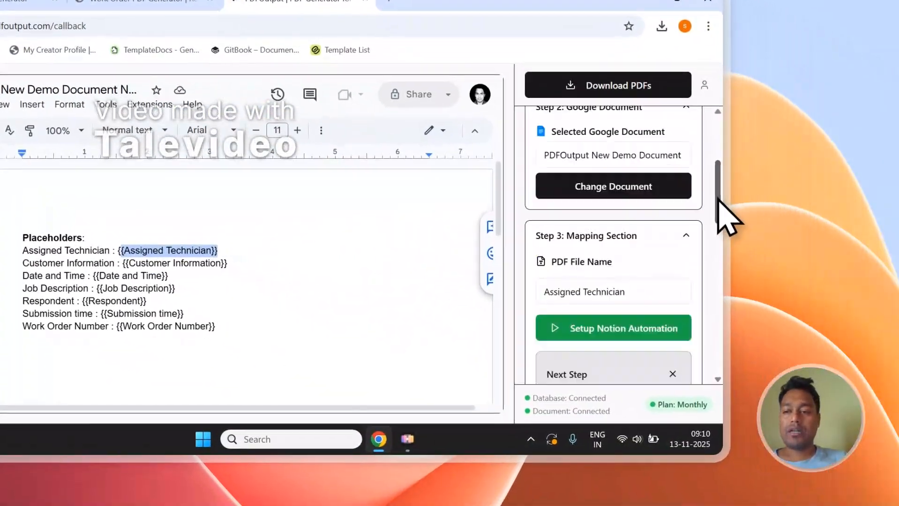
{"action": "left_click_drag", "start_coordinate": [718, 199], "coordinate": [723, 277]}
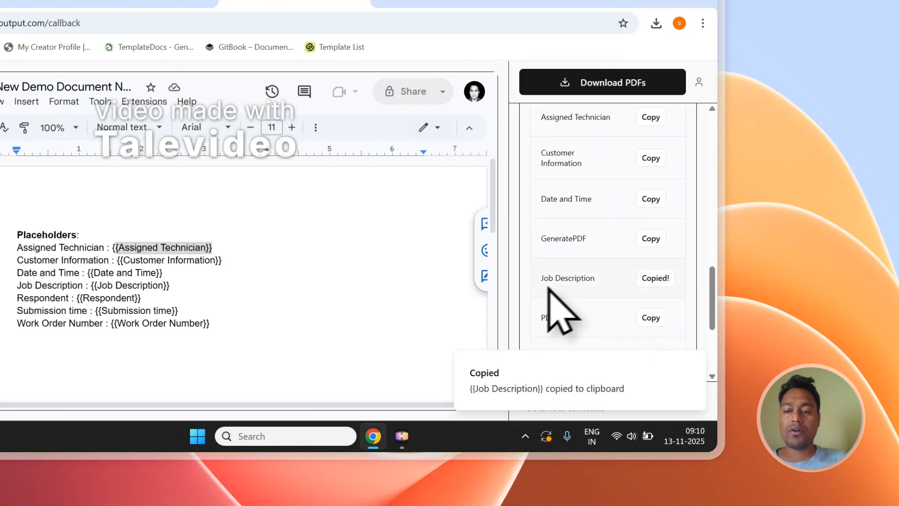
Paste the {{Job Description}} placeholder below the document's placeholder list and reread the paste instruction in PDFOutput's Next Step note.
{"action": "scroll", "coordinate": [372, 299], "scroll_direction": "down", "scroll_amount": 5}
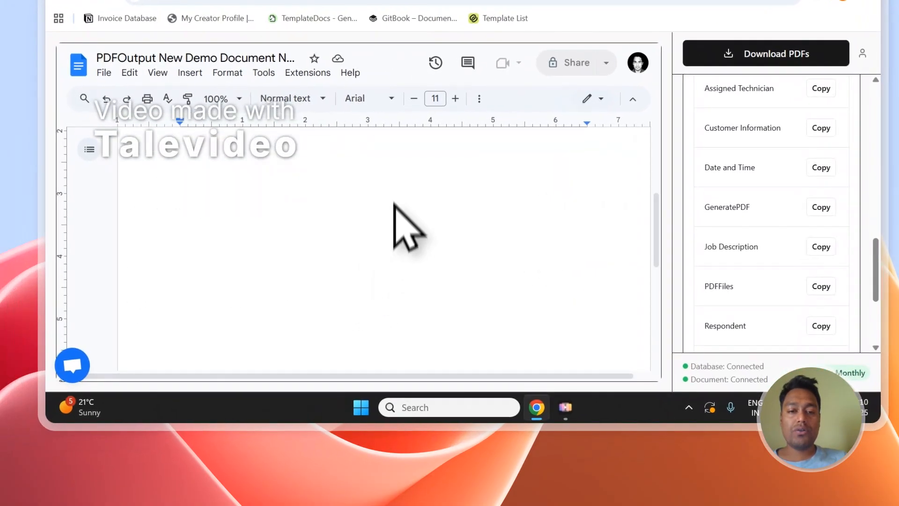
{"action": "scroll", "coordinate": [395, 206], "scroll_direction": "up", "scroll_amount": 3}
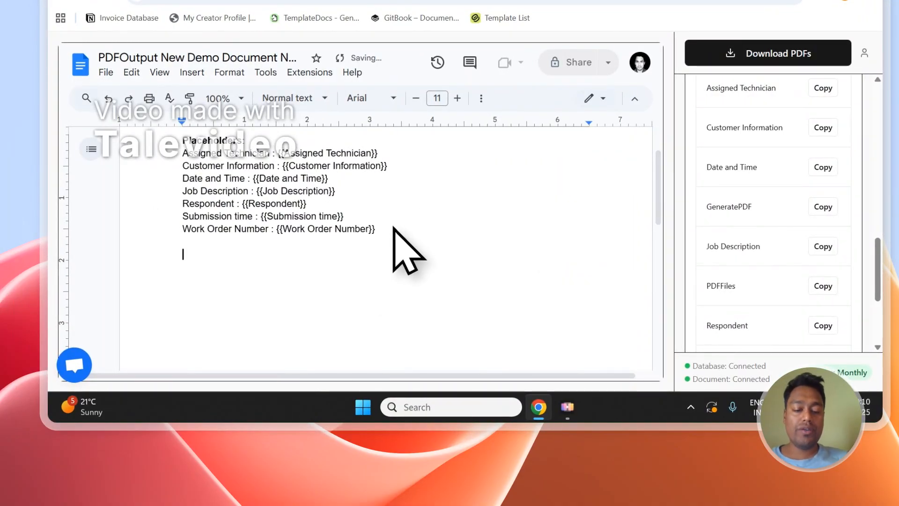
{"action": "type", "text": "{{Job Description}}"}
{"action": "scroll", "coordinate": [861, 211], "scroll_direction": "up", "scroll_amount": 4}
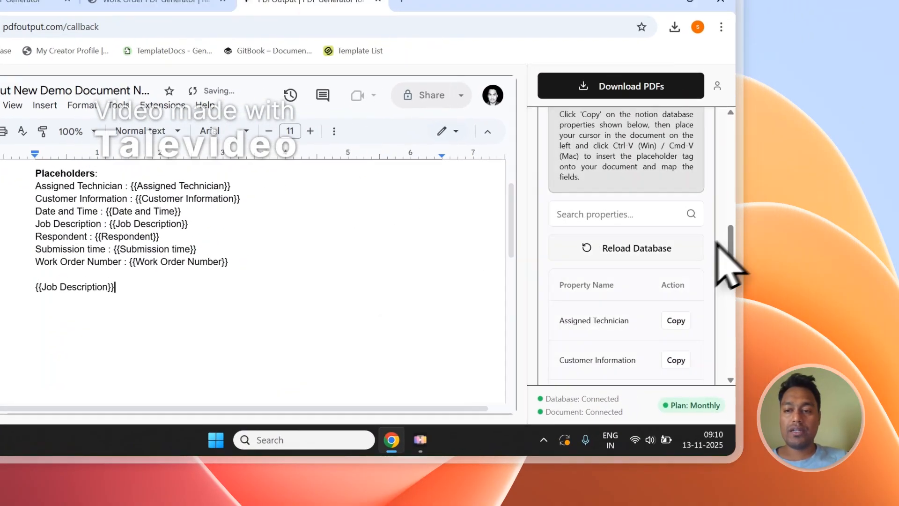
{"action": "left_click_drag", "start_coordinate": [760, 174], "coordinate": [757, 184]}
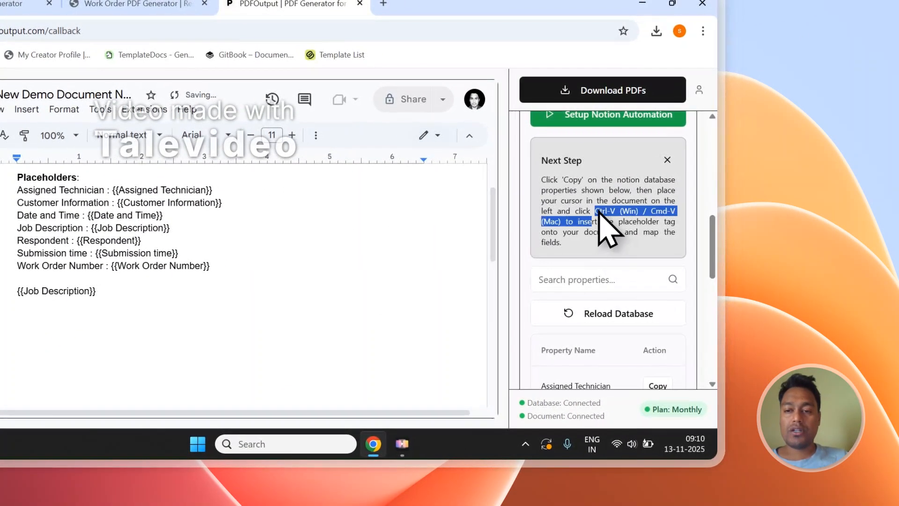
{"action": "left_click_drag", "start_coordinate": [598, 211], "coordinate": [557, 222]}
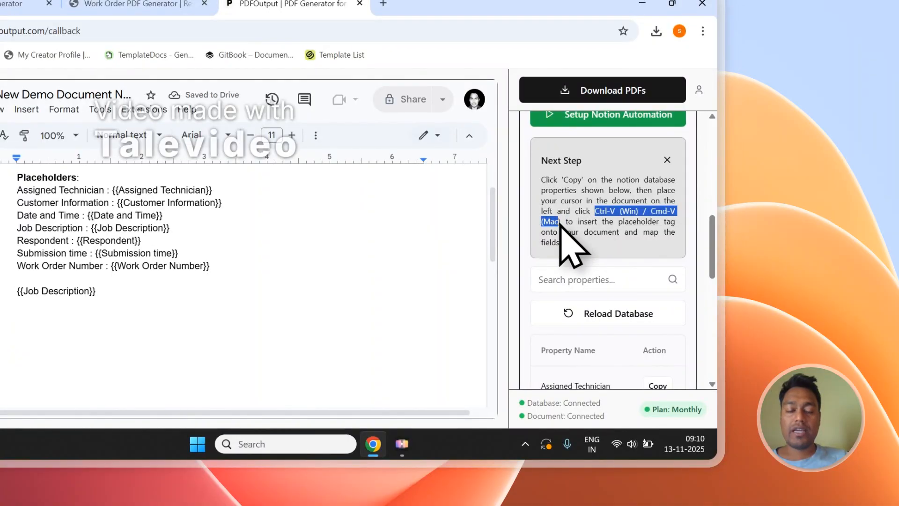
Paste the Assigned Technician placeholder on a new line under the pasted {{Job Description}} and delete both pasted placeholders.
{"action": "left_click", "coordinate": [127, 292]}
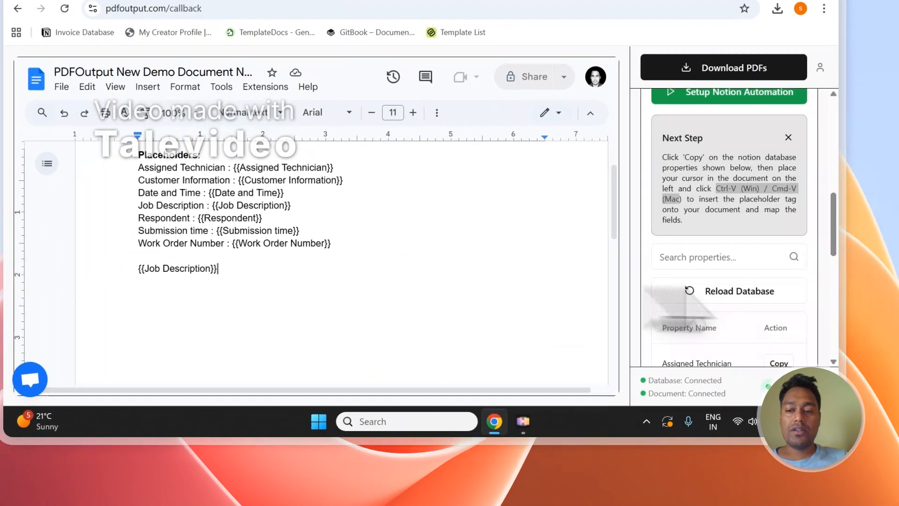
{"action": "scroll", "coordinate": [822, 318], "scroll_direction": "down", "scroll_amount": 3}
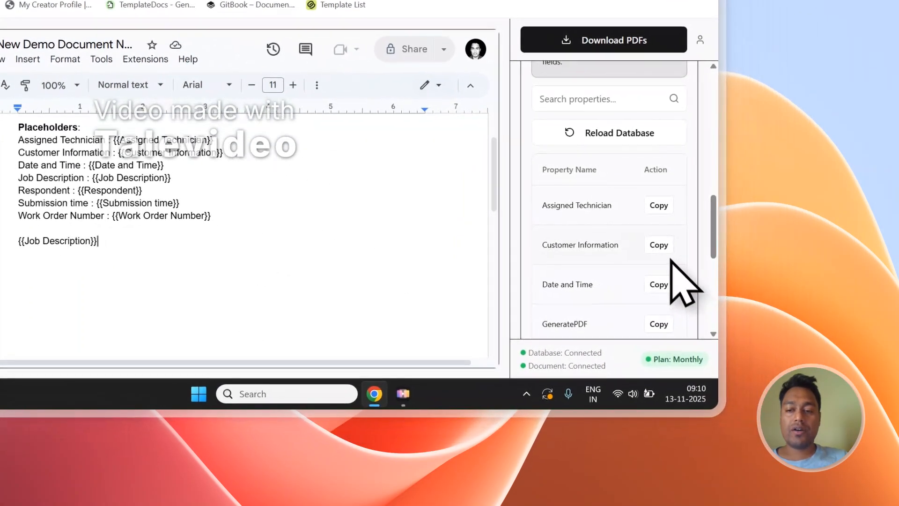
{"action": "left_click", "coordinate": [655, 205]}
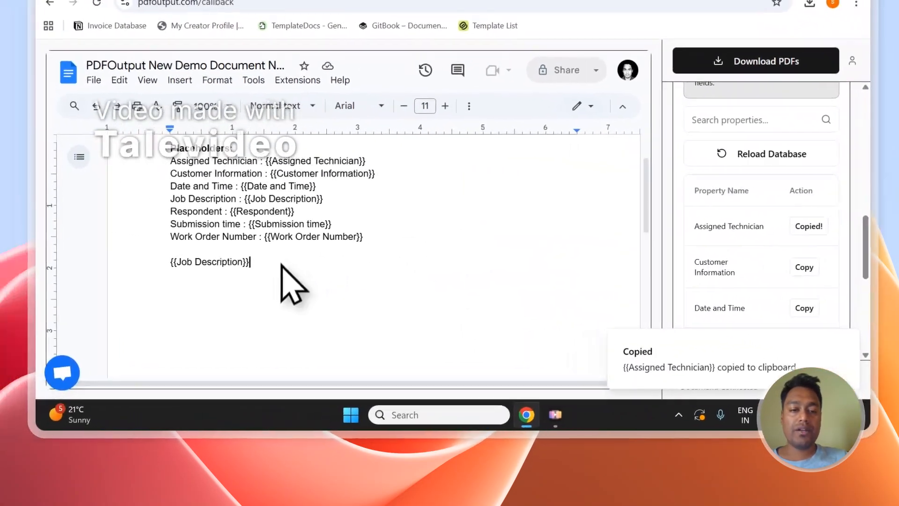
{"action": "key", "text": "Return"}
{"action": "key", "text": "ctrl+v"}
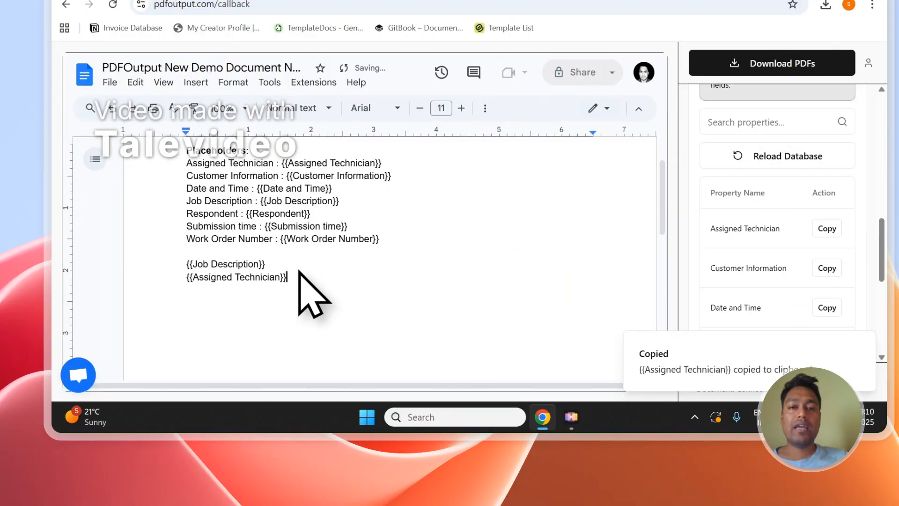
{"action": "scroll", "coordinate": [307, 269], "scroll_direction": "up", "scroll_amount": 2}
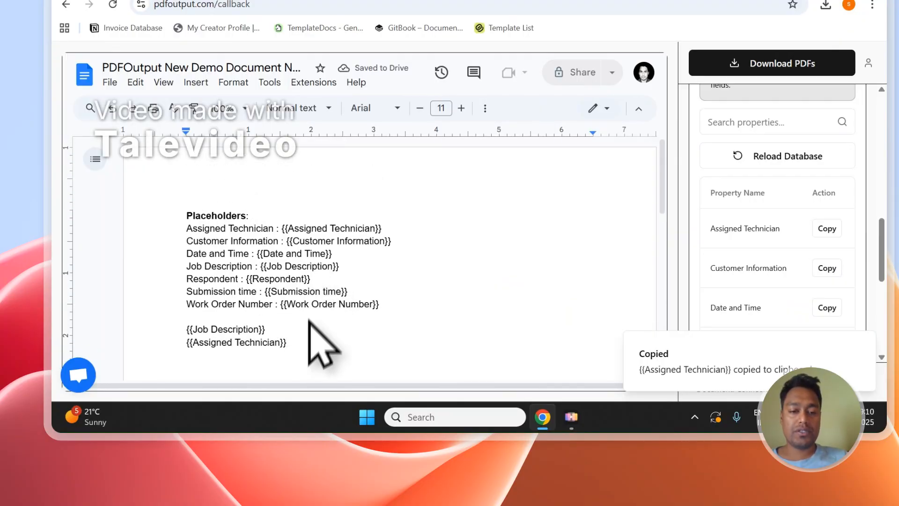
{"action": "left_click_drag", "start_coordinate": [309, 321], "coordinate": [288, 338]}
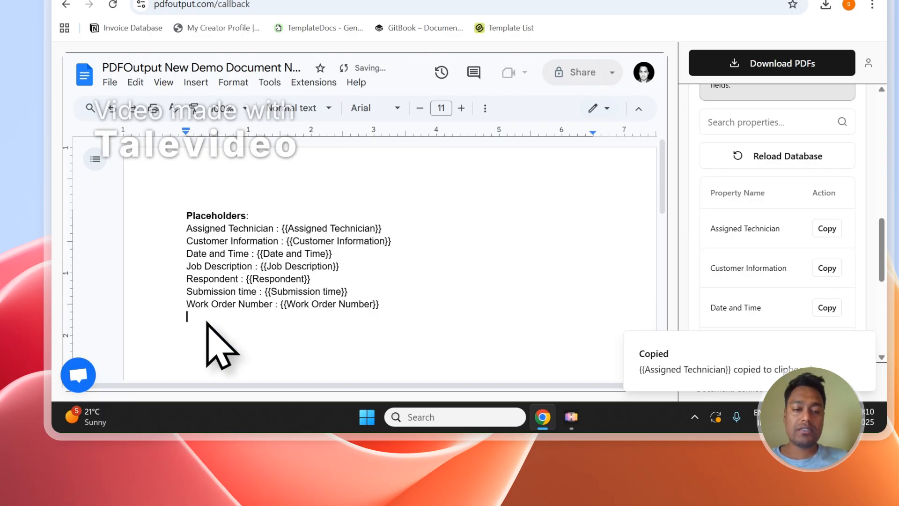
Check the work order numbers in the Notion responses table and set the PDF File Name in the Mapping Section to Work Order Number.
{"action": "scroll", "coordinate": [768, 194], "scroll_direction": "up", "scroll_amount": 5}
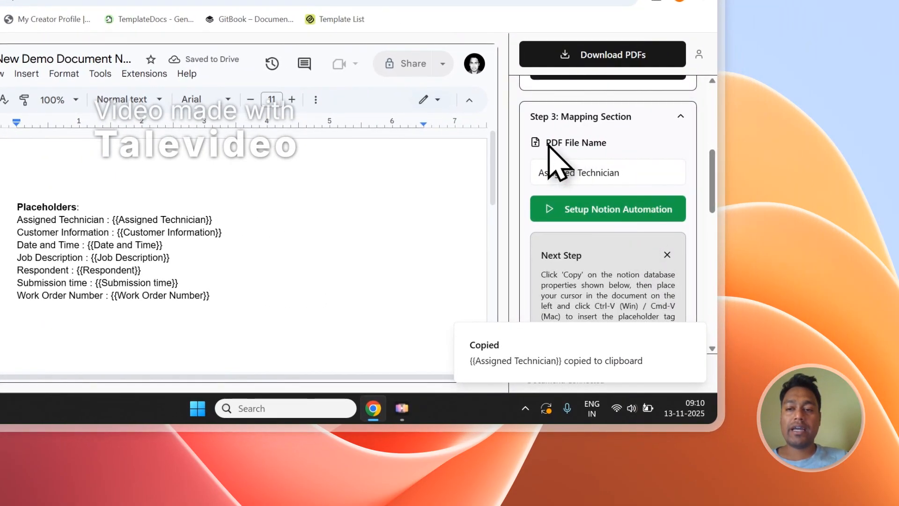
{"action": "left_click", "coordinate": [609, 144]}
{"action": "left_click", "coordinate": [136, 48]}
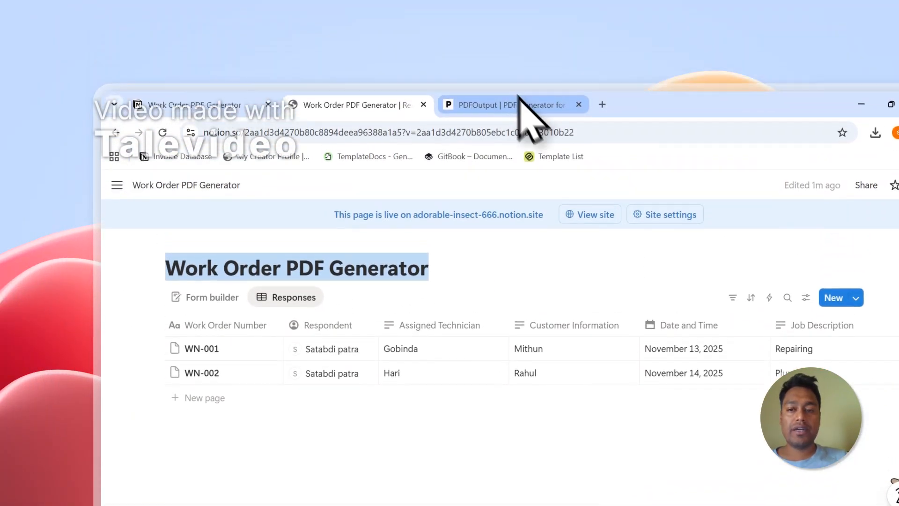
{"action": "left_click", "coordinate": [517, 96]}
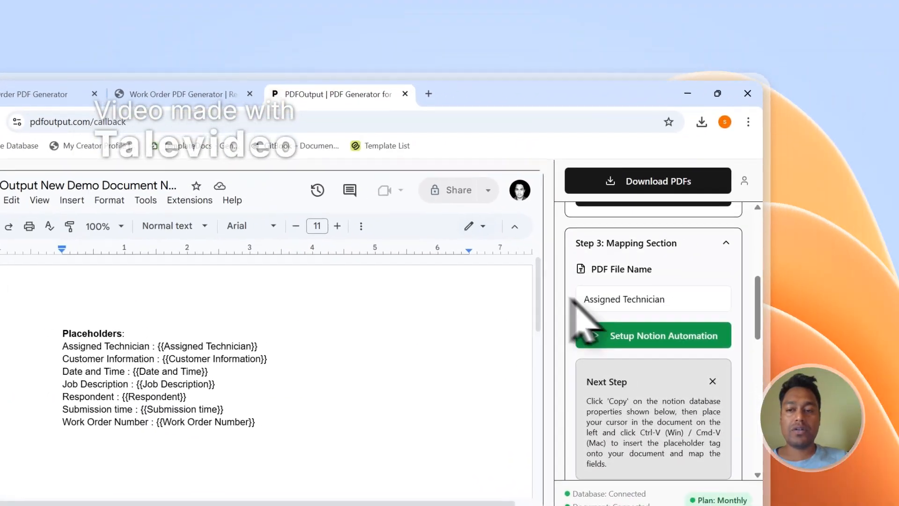
{"action": "left_click", "coordinate": [569, 287]}
{"action": "scroll", "coordinate": [595, 412], "scroll_direction": "down", "scroll_amount": 3}
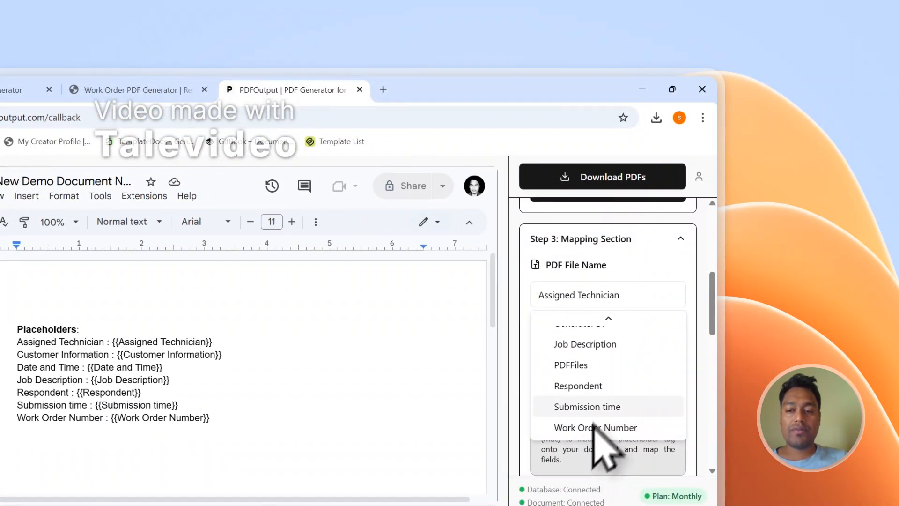
{"action": "left_click", "coordinate": [604, 427]}
Check the GeneratePDF options of both responses in the Notion table, keeping them on Ready to Generate.
{"action": "left_click", "coordinate": [136, 89]}
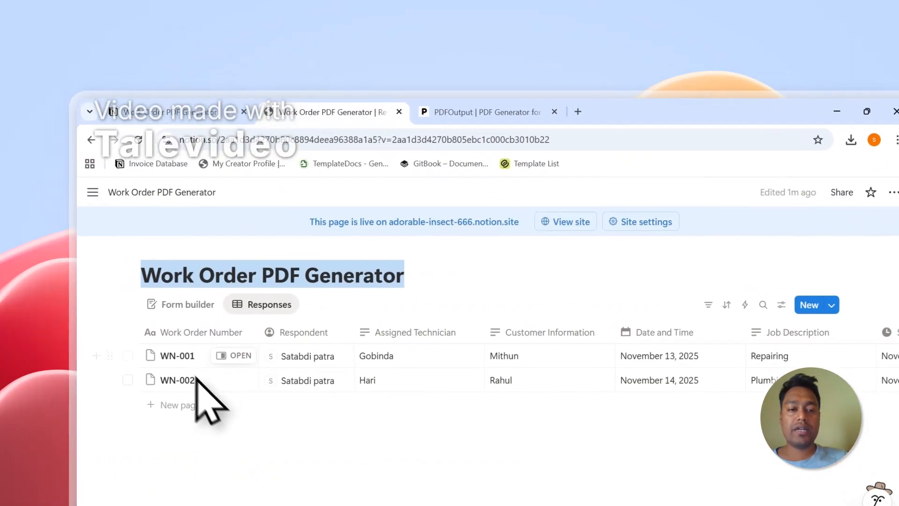
{"action": "left_click", "coordinate": [468, 111]}
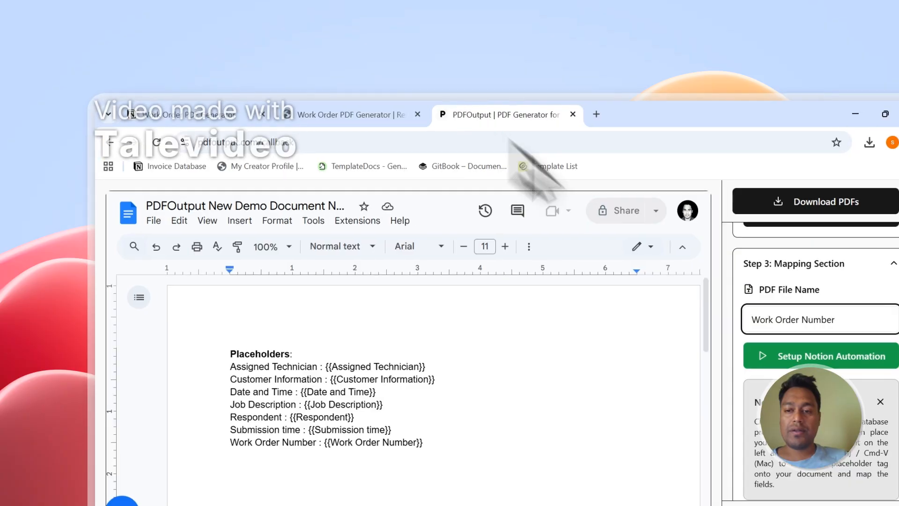
{"action": "left_click", "coordinate": [351, 114]}
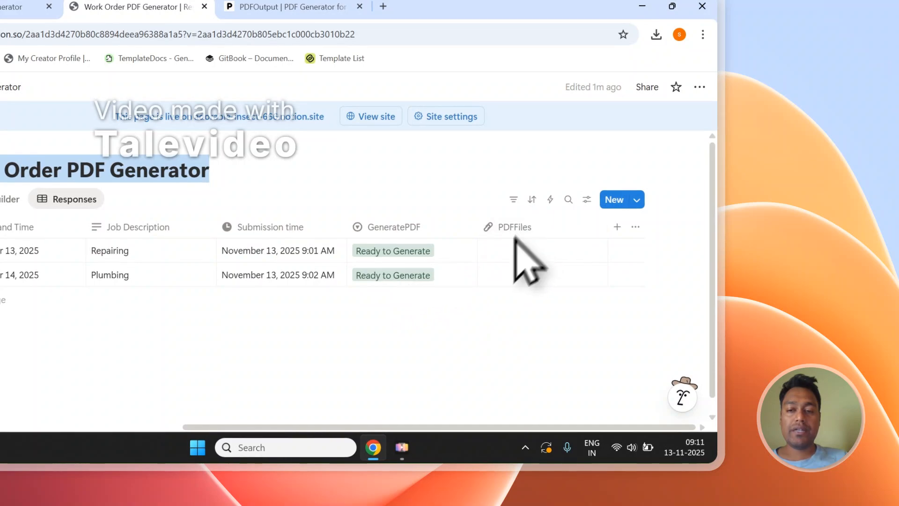
{"action": "left_click", "coordinate": [389, 258]}
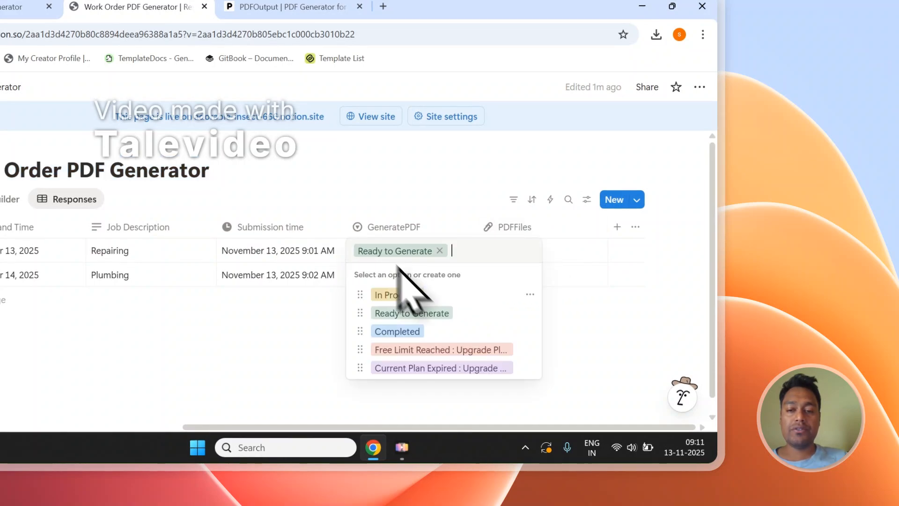
{"action": "key", "text": "Escape"}
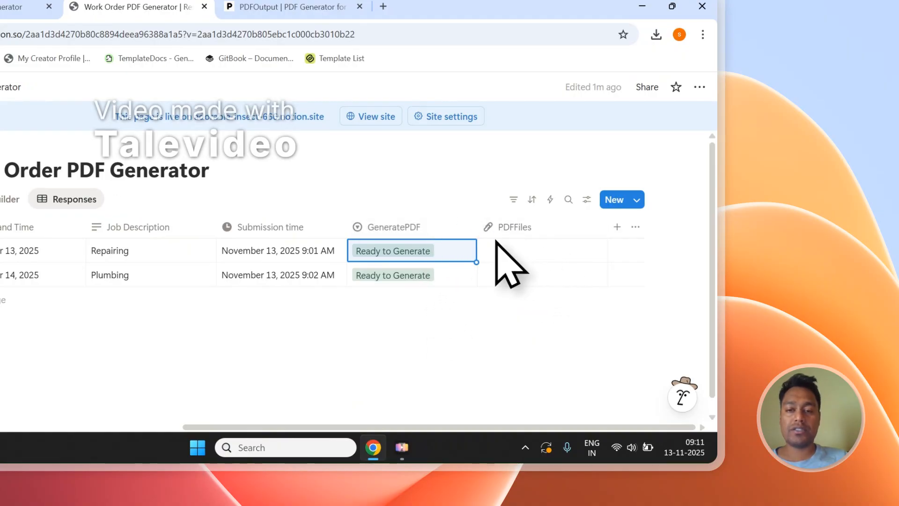
{"action": "left_click", "coordinate": [409, 270]}
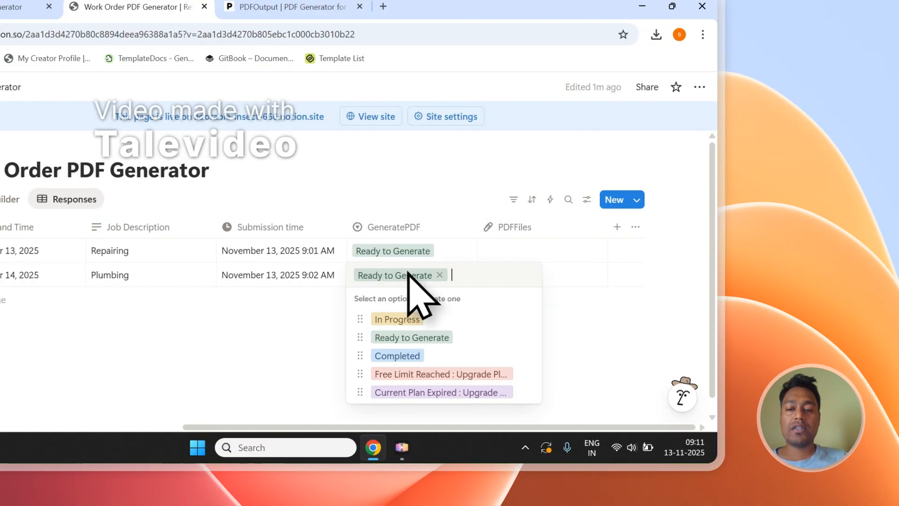
{"action": "left_click", "coordinate": [413, 338]}
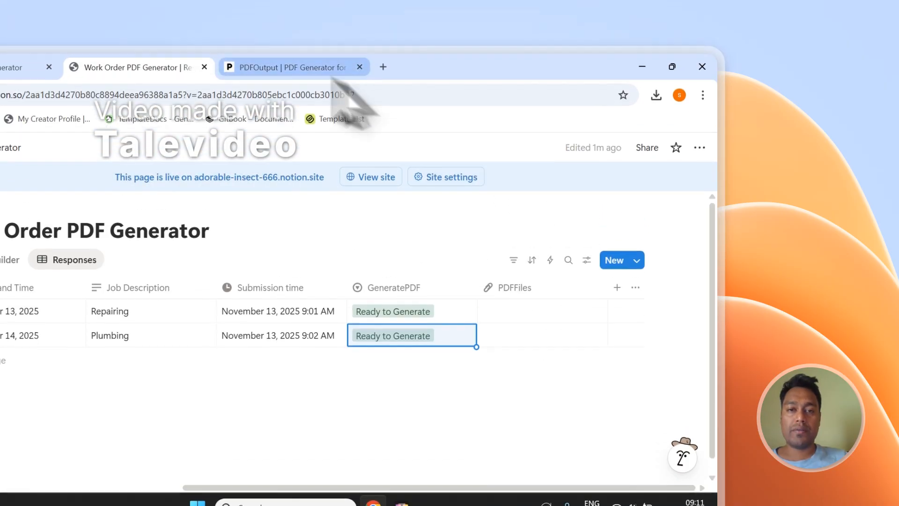
Switch to PDFOutput, start generating the PDFs for the Work Order PDF Generator database, and return to the Notion responses table.
{"action": "left_click", "coordinate": [300, 7]}
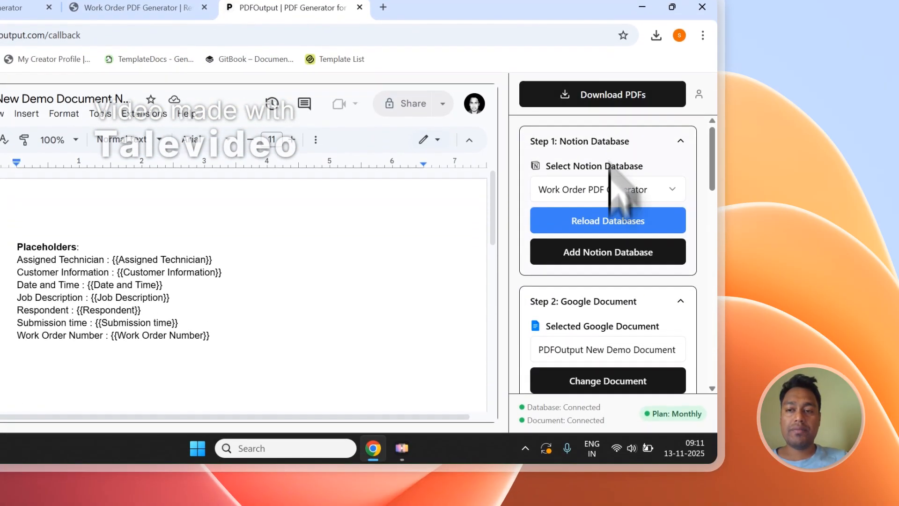
{"action": "left_click", "coordinate": [604, 96]}
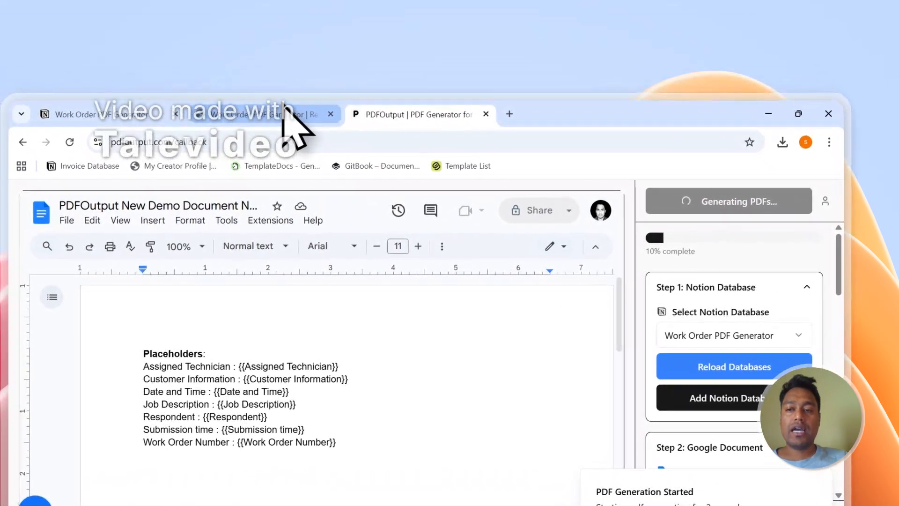
{"action": "left_click", "coordinate": [154, 5]}
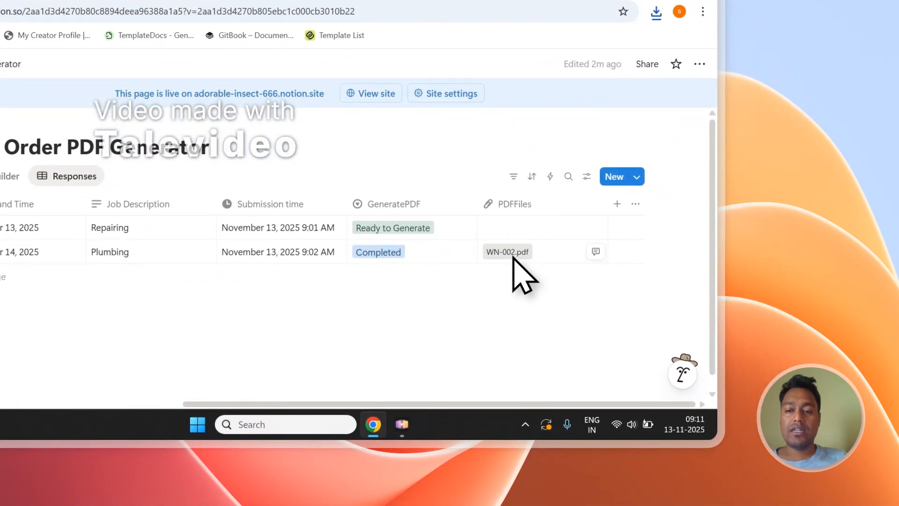
Open WN-002.pdf from the PDFFiles column, check its filled-in fields, and close the duplicate copy.
{"action": "left_click", "coordinate": [512, 254]}
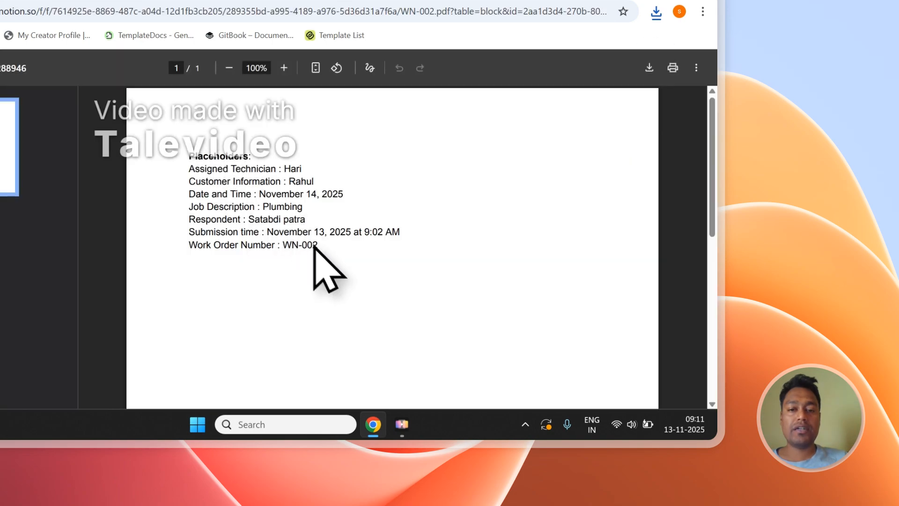
{"action": "left_click_drag", "start_coordinate": [315, 246], "coordinate": [234, 196]}
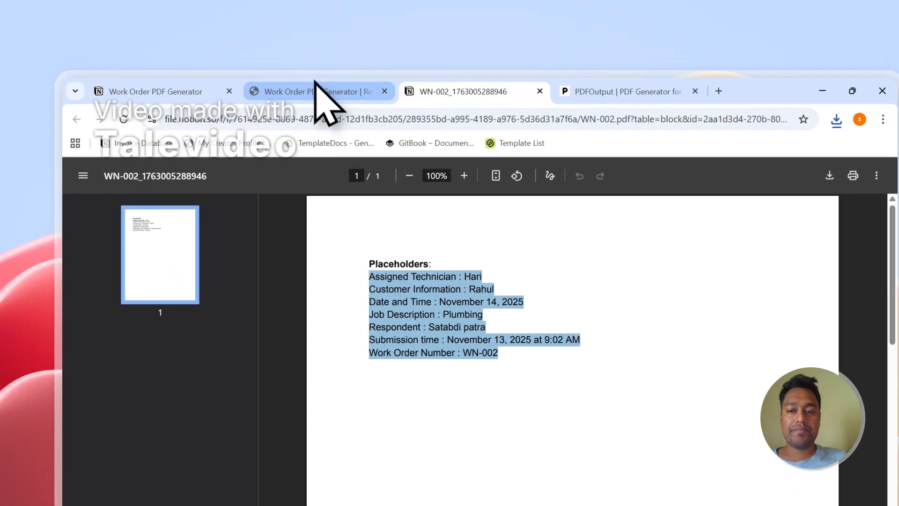
{"action": "left_click", "coordinate": [135, 0]}
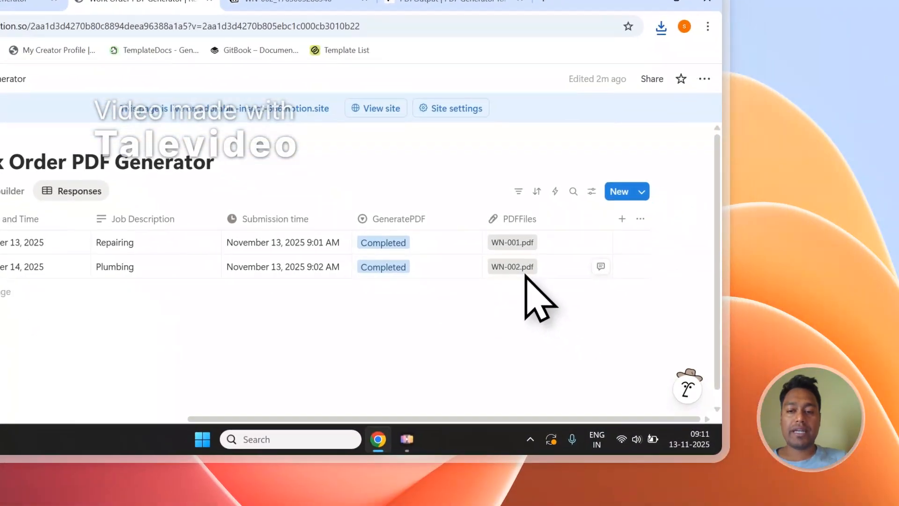
{"action": "left_click", "coordinate": [523, 272]}
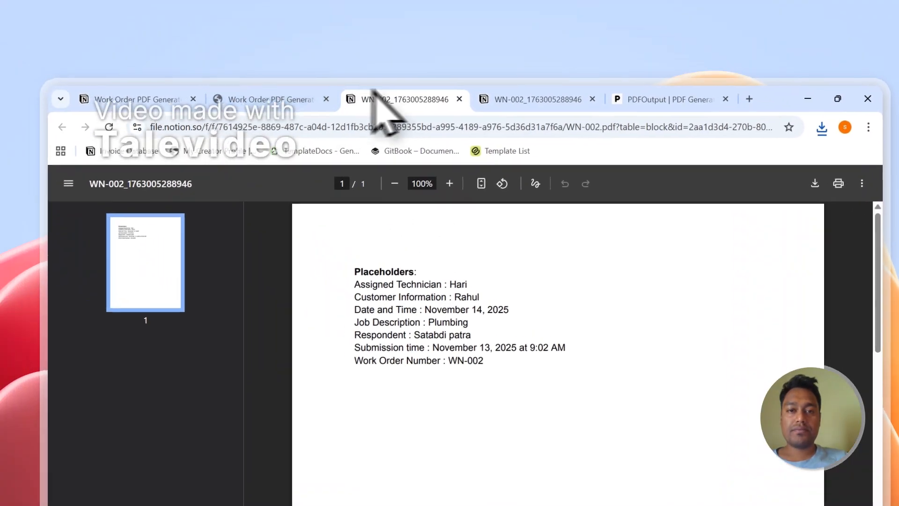
{"action": "left_click", "coordinate": [459, 99]}
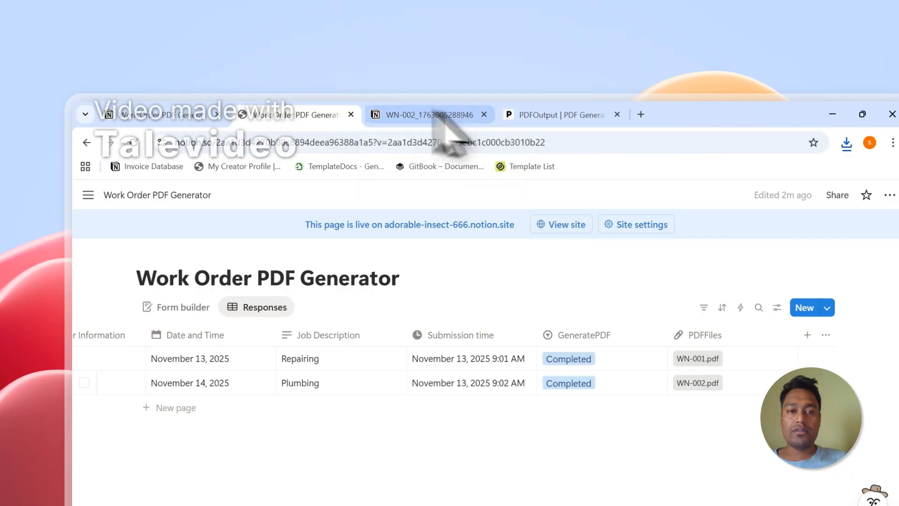
Open WN-001.pdf from the first response's PDFFiles cell and check the values filled into its placeholders.
{"action": "left_click", "coordinate": [697, 358]}
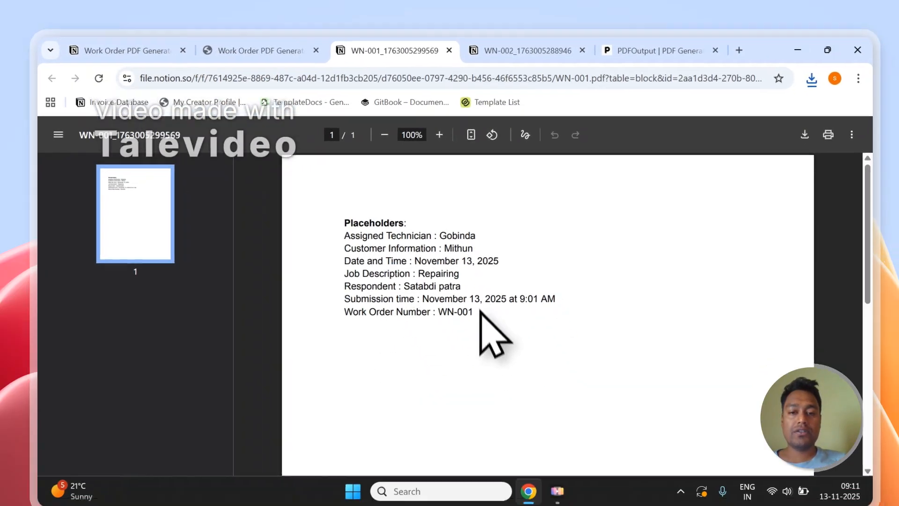
{"action": "left_click_drag", "start_coordinate": [514, 378], "coordinate": [390, 312]}
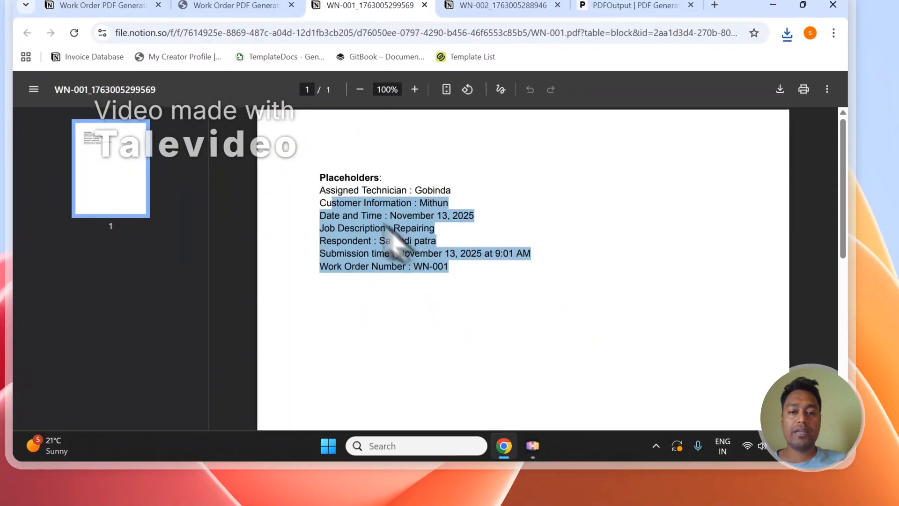
{"action": "left_click_drag", "start_coordinate": [383, 223], "coordinate": [303, 192]}
{"action": "left_click", "coordinate": [387, 179]}
Compare the contents of the WN-001 and WN-002 PDFs and close both files.
{"action": "left_click", "coordinate": [452, 2]}
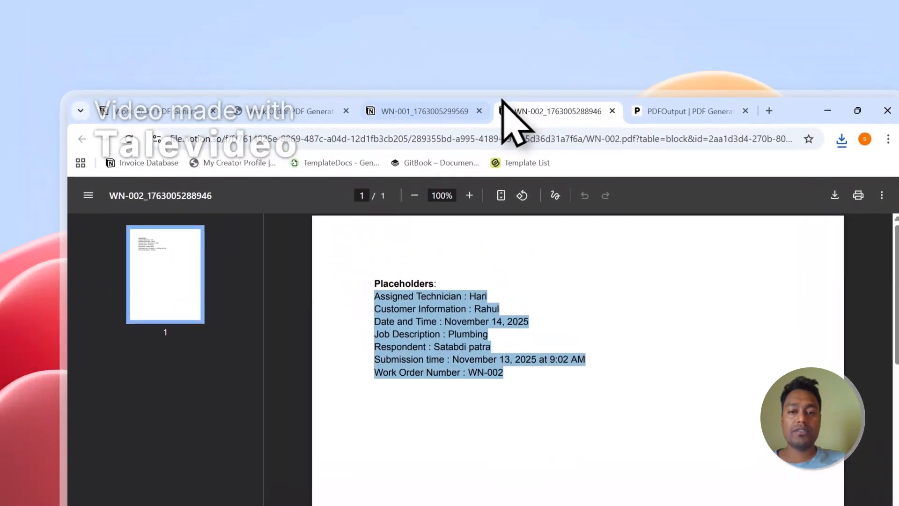
{"action": "left_click", "coordinate": [444, 112]}
{"action": "left_click", "coordinate": [520, 113]}
{"action": "left_click", "coordinate": [533, 286]}
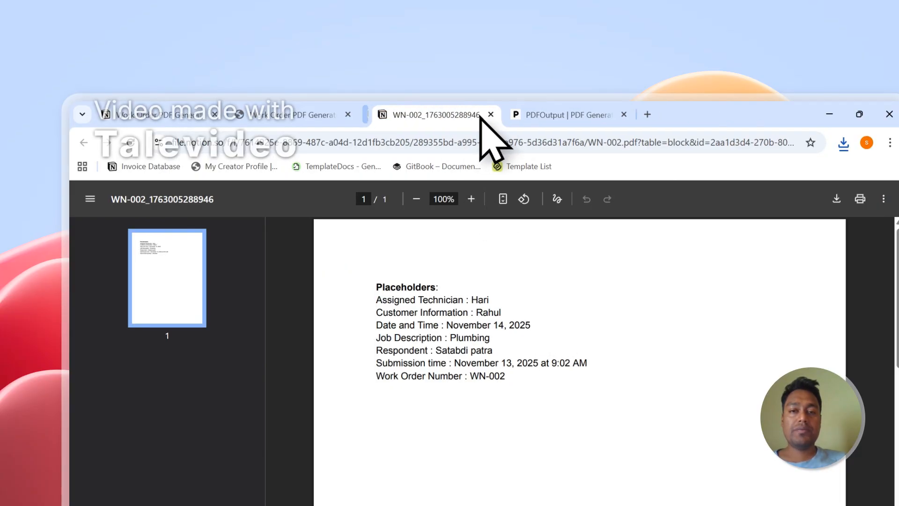
{"action": "left_click", "coordinate": [490, 114]}
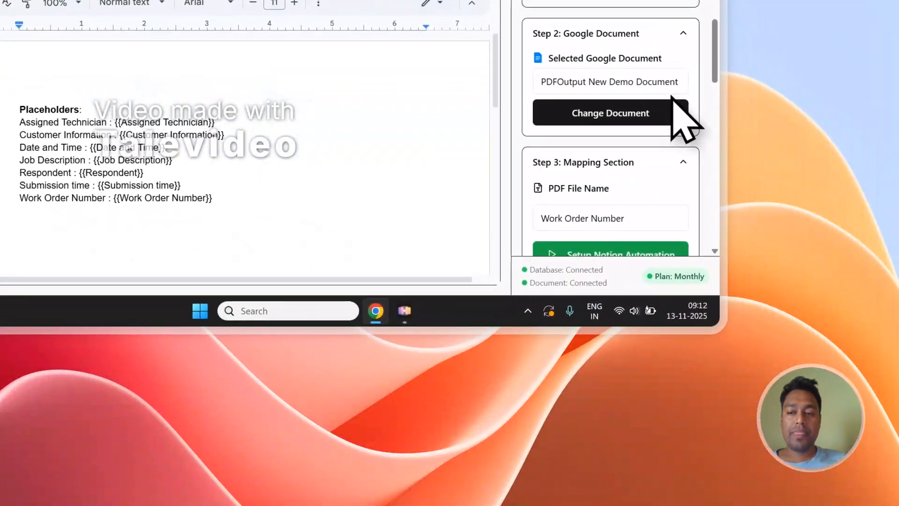
Set up the Notion automation from PDFOutput's Mapping Section and dismiss the notification.
{"action": "scroll", "coordinate": [673, 97], "scroll_direction": "down", "scroll_amount": 3}
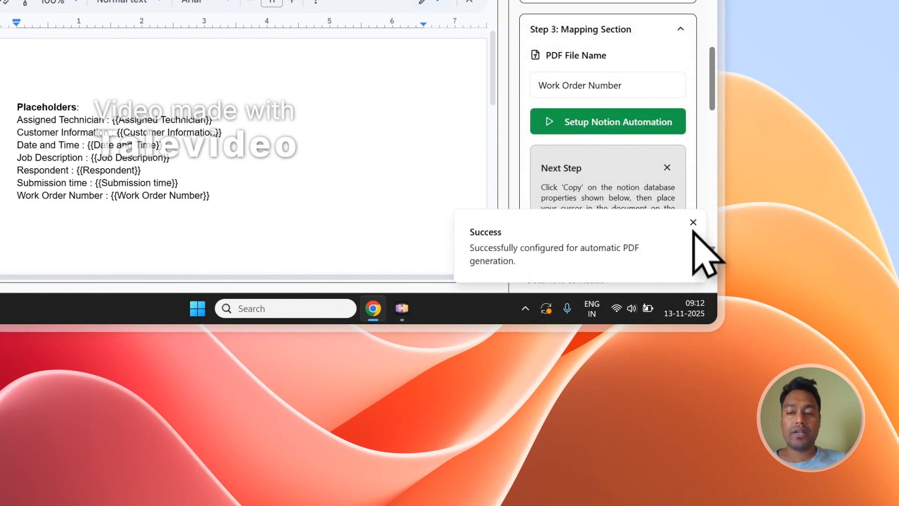
{"action": "left_click", "coordinate": [693, 222]}
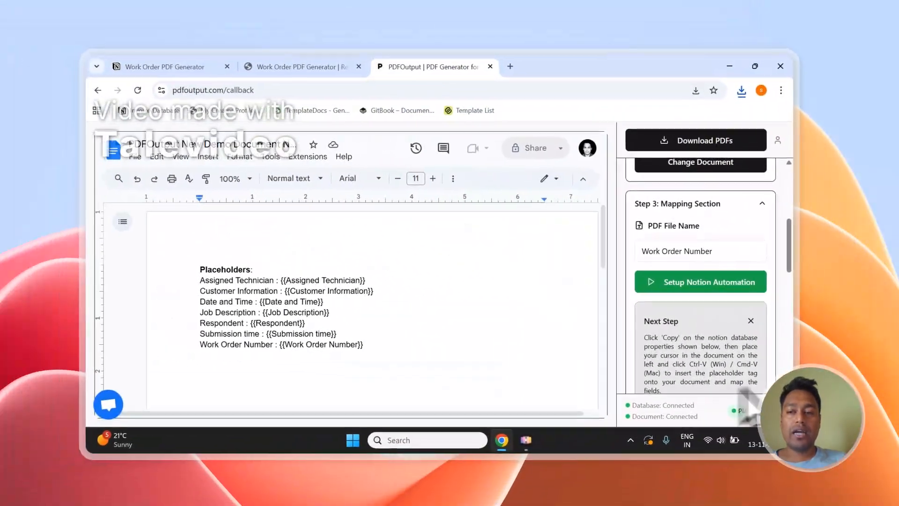
{"action": "scroll", "coordinate": [780, 165], "scroll_direction": "up", "scroll_amount": 5}
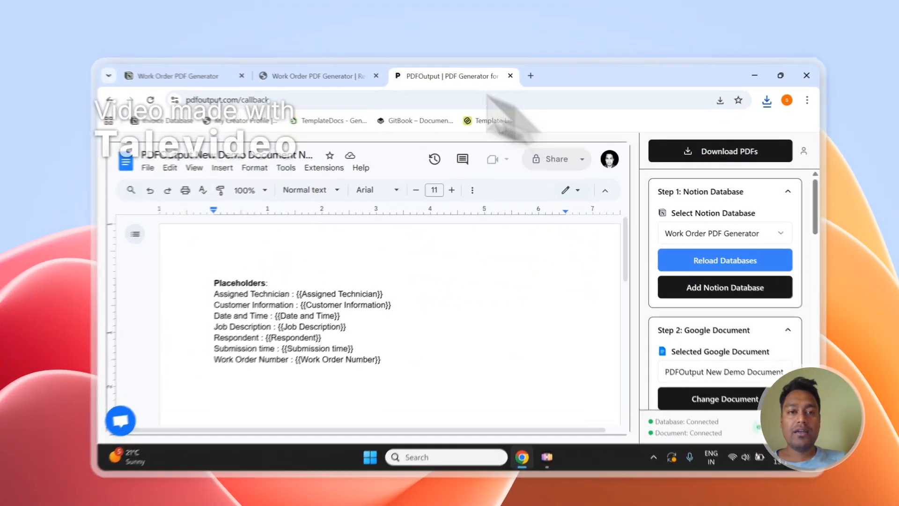
Add a new row to the Work Order PDF Generator responses in Notion and set its GeneratePDF status to Ready to Generate.
{"action": "left_click", "coordinate": [201, 68]}
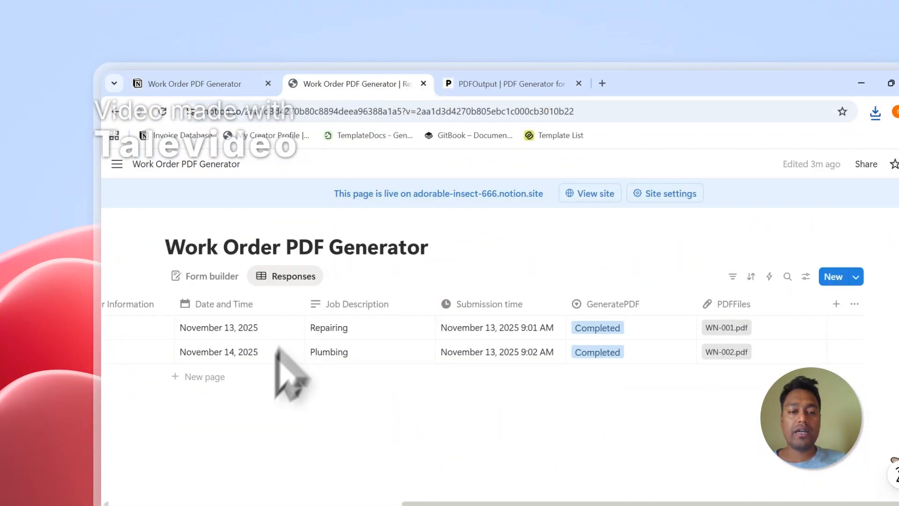
{"action": "left_click", "coordinate": [231, 377]}
{"action": "left_click", "coordinate": [466, 499]}
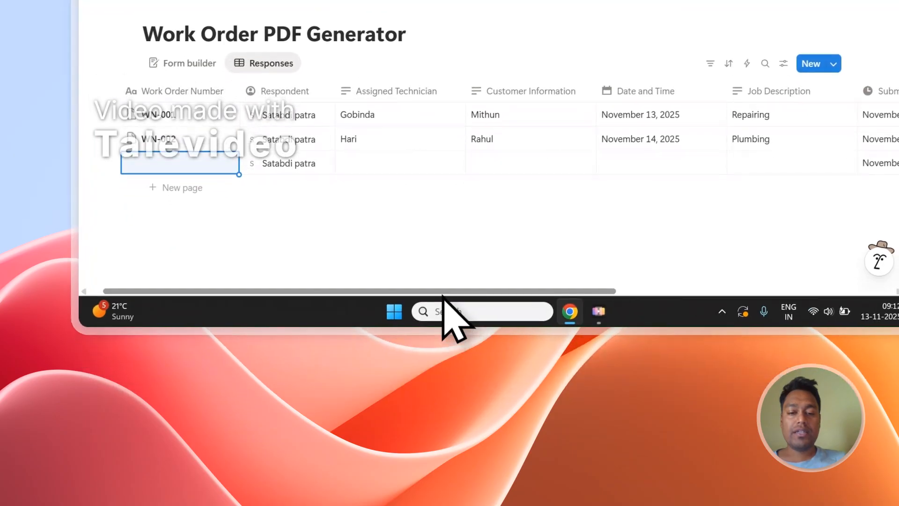
{"action": "left_click_drag", "start_coordinate": [464, 504], "coordinate": [709, 503]}
{"action": "left_click", "coordinate": [614, 167]}
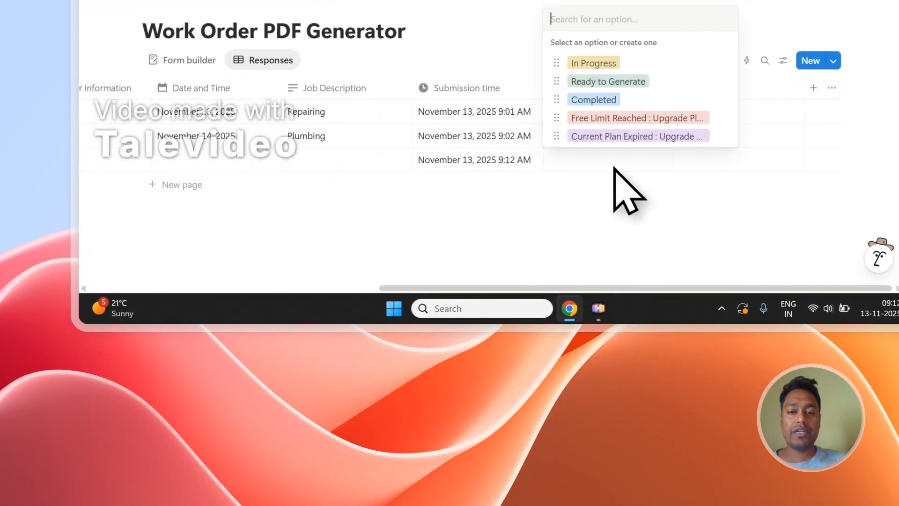
{"action": "left_click", "coordinate": [622, 81]}
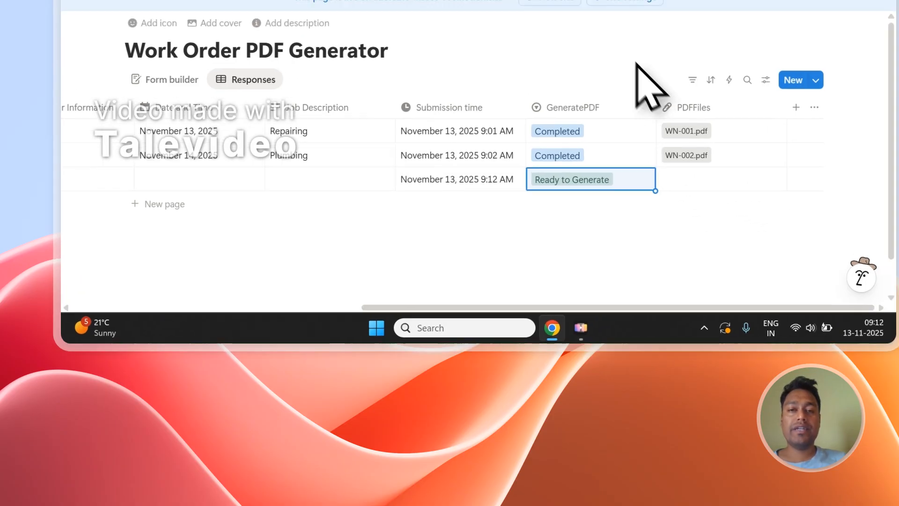
Review the PDFOutput template placeholders, document selection and mapping settings alongside the Work Order PDF Generator responses in Notion.
{"action": "left_click", "coordinate": [321, 60]}
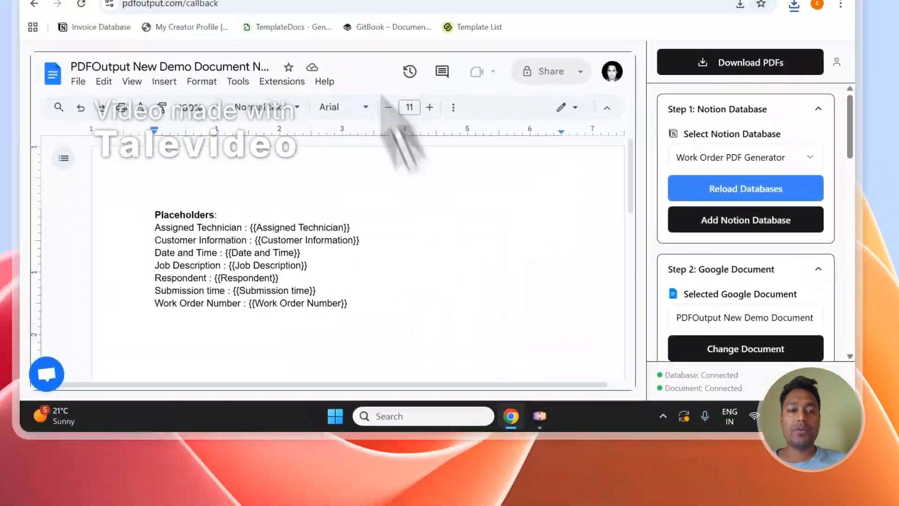
{"action": "left_click", "coordinate": [182, 79]}
{"action": "left_click", "coordinate": [475, 102]}
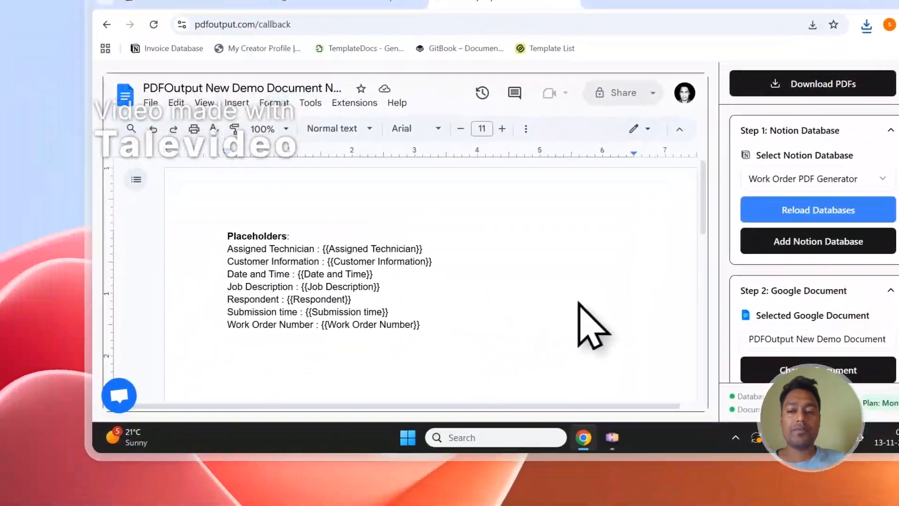
{"action": "scroll", "coordinate": [813, 297], "scroll_direction": "down", "scroll_amount": 5}
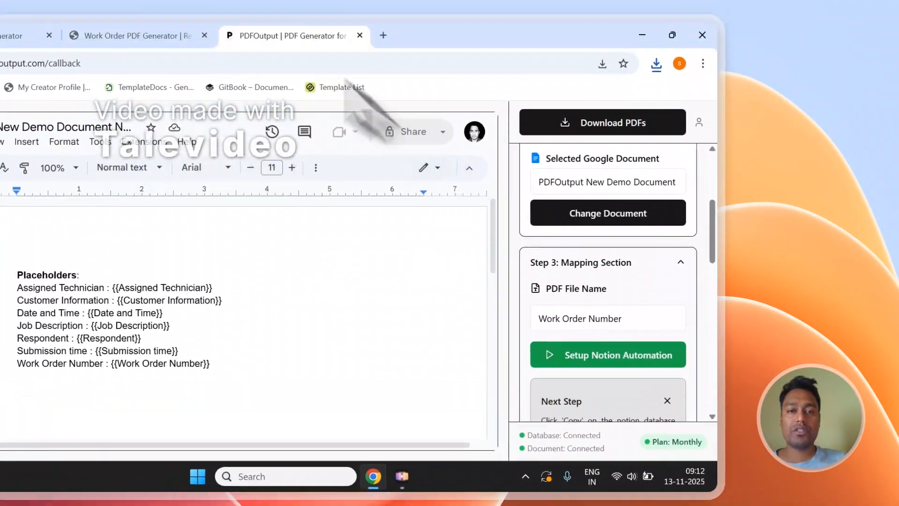
{"action": "left_click", "coordinate": [131, 36]}
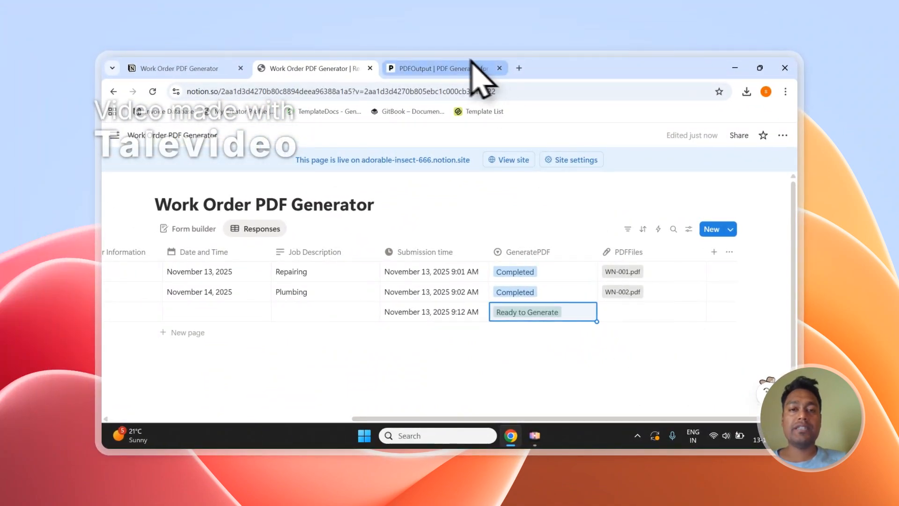
{"action": "left_click", "coordinate": [461, 68]}
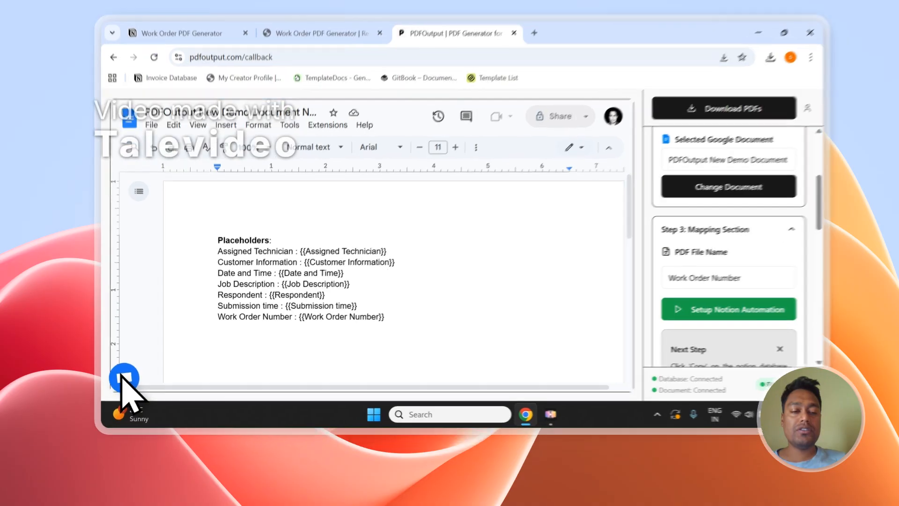
View the PDFOutput support chat, close it, and sign out of the account.
{"action": "left_click", "coordinate": [123, 399]}
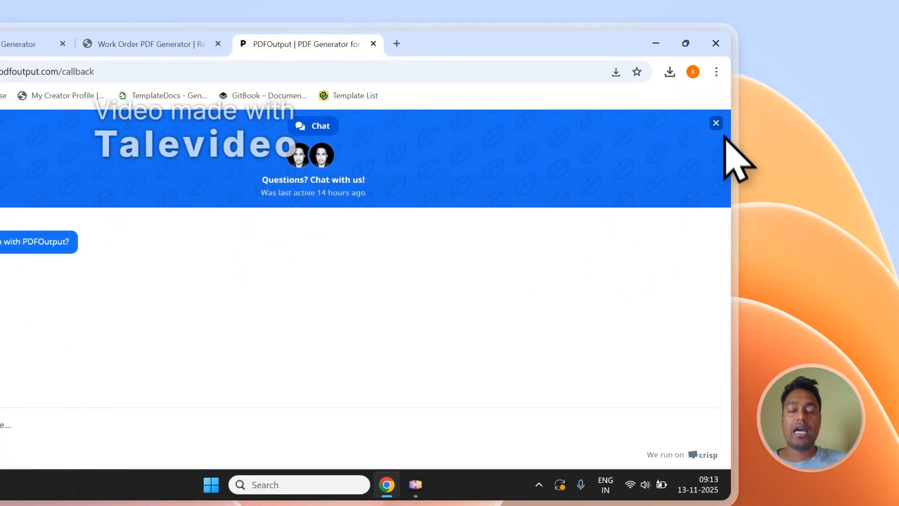
{"action": "left_click", "coordinate": [717, 124]}
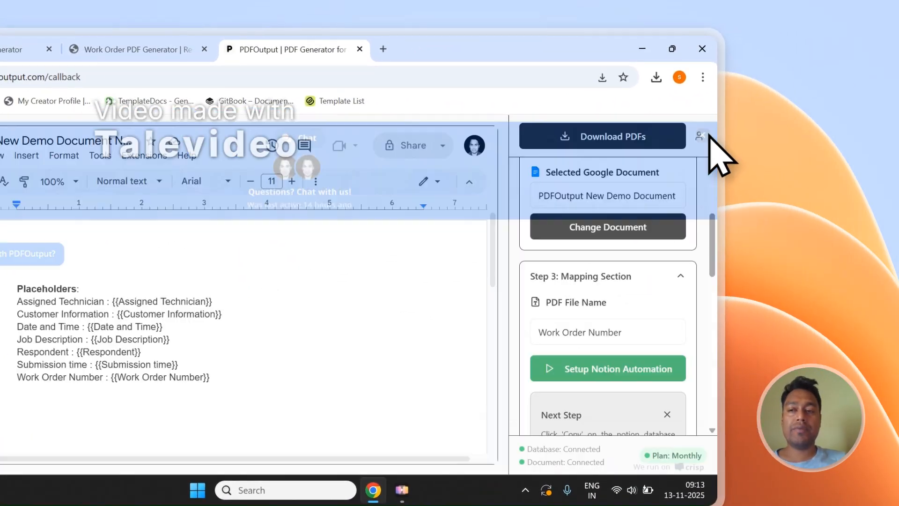
{"action": "left_click", "coordinate": [658, 239]}
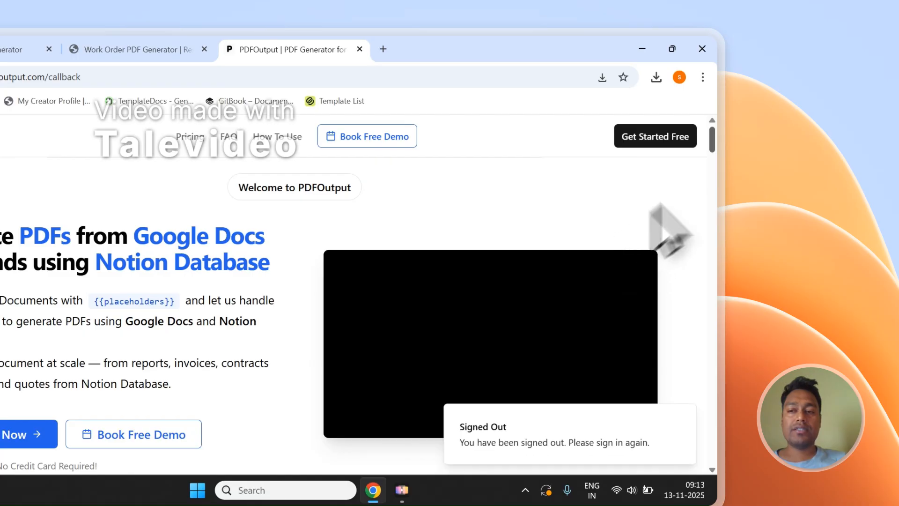
Open PDFOutput's Contact page from the site footer and view its Send Message form.
{"action": "scroll", "coordinate": [688, 211], "scroll_direction": "down", "scroll_amount": 5}
{"action": "scroll", "coordinate": [721, 182], "scroll_direction": "down", "scroll_amount": 10}
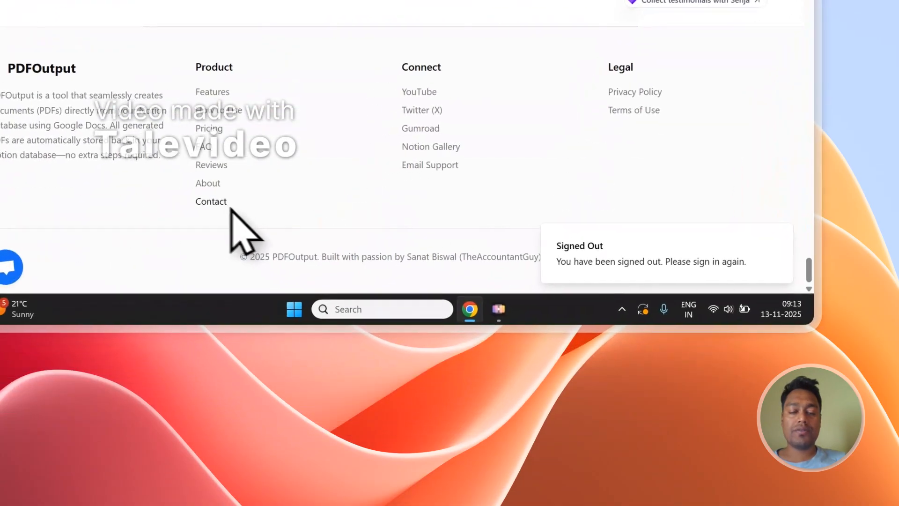
{"action": "left_click", "coordinate": [223, 206]}
{"action": "scroll", "coordinate": [327, 141], "scroll_direction": "down", "scroll_amount": 3}
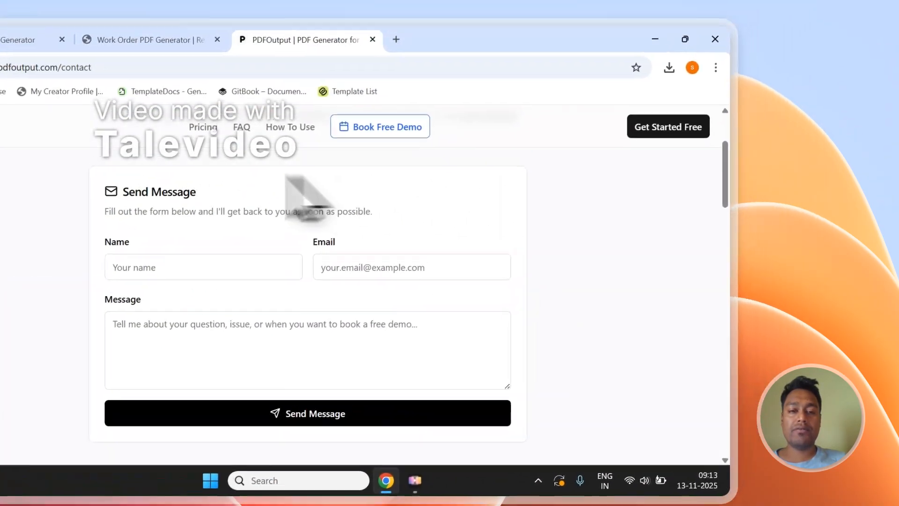